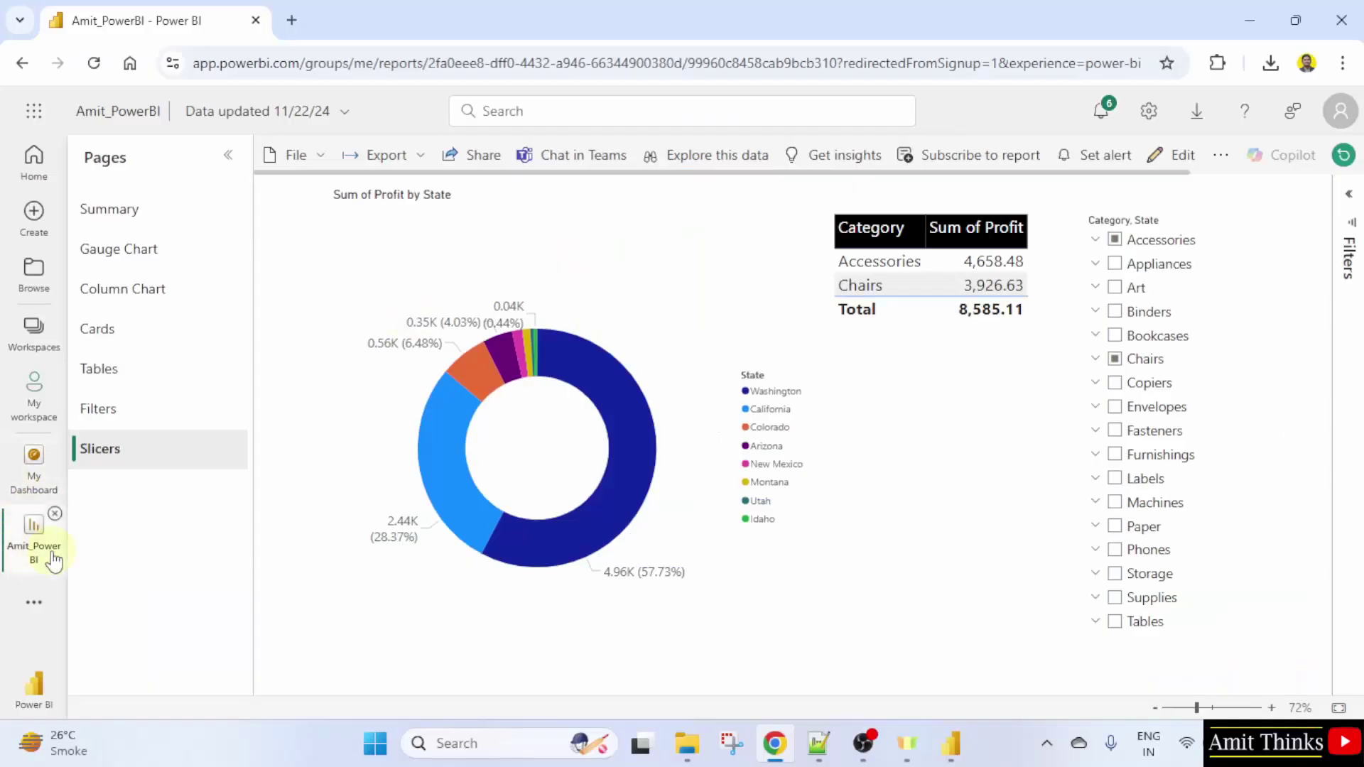
- Go to My workspace to list the report, its semantic model and My Dashboard
{"action": "left_click", "coordinate": [37, 411]}
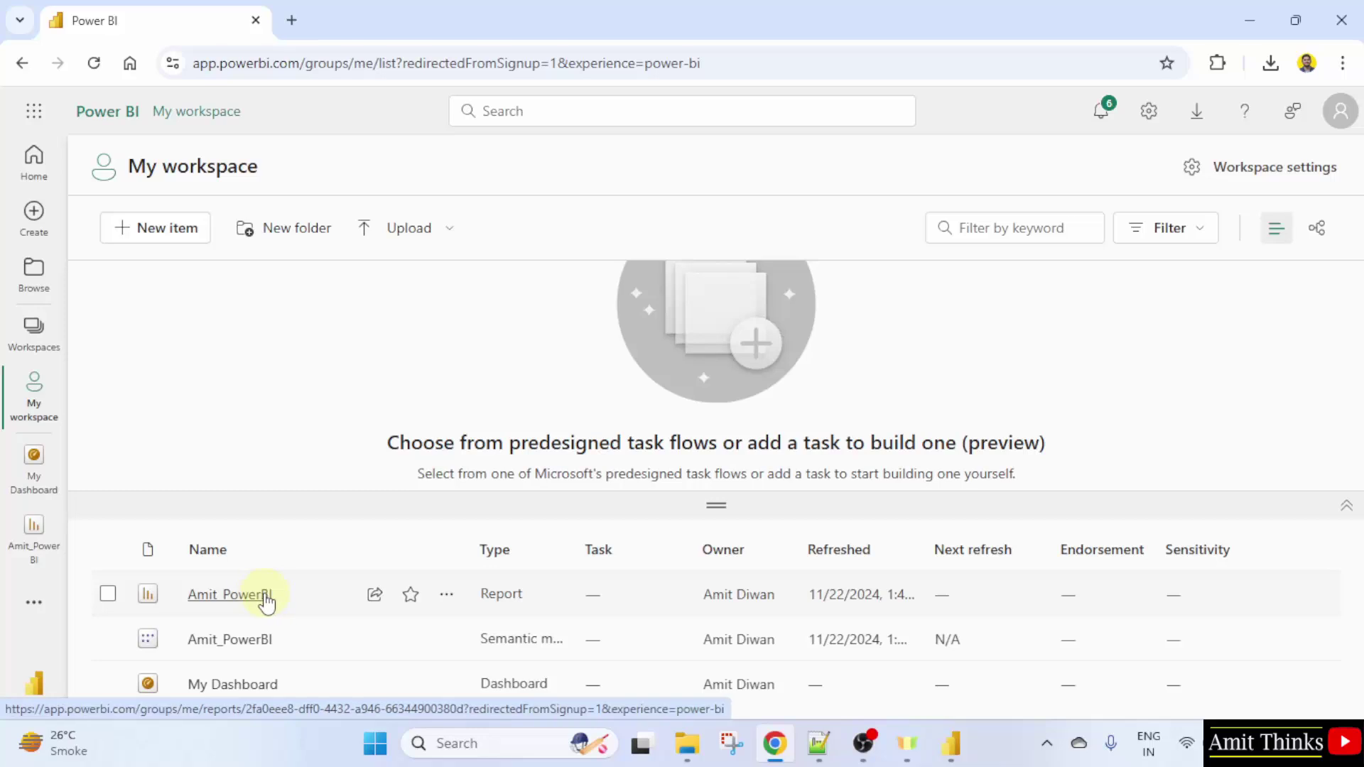
- Open the report from the workspace, view the Gauge Chart page, then return to Summary
{"action": "left_click", "coordinate": [265, 597]}
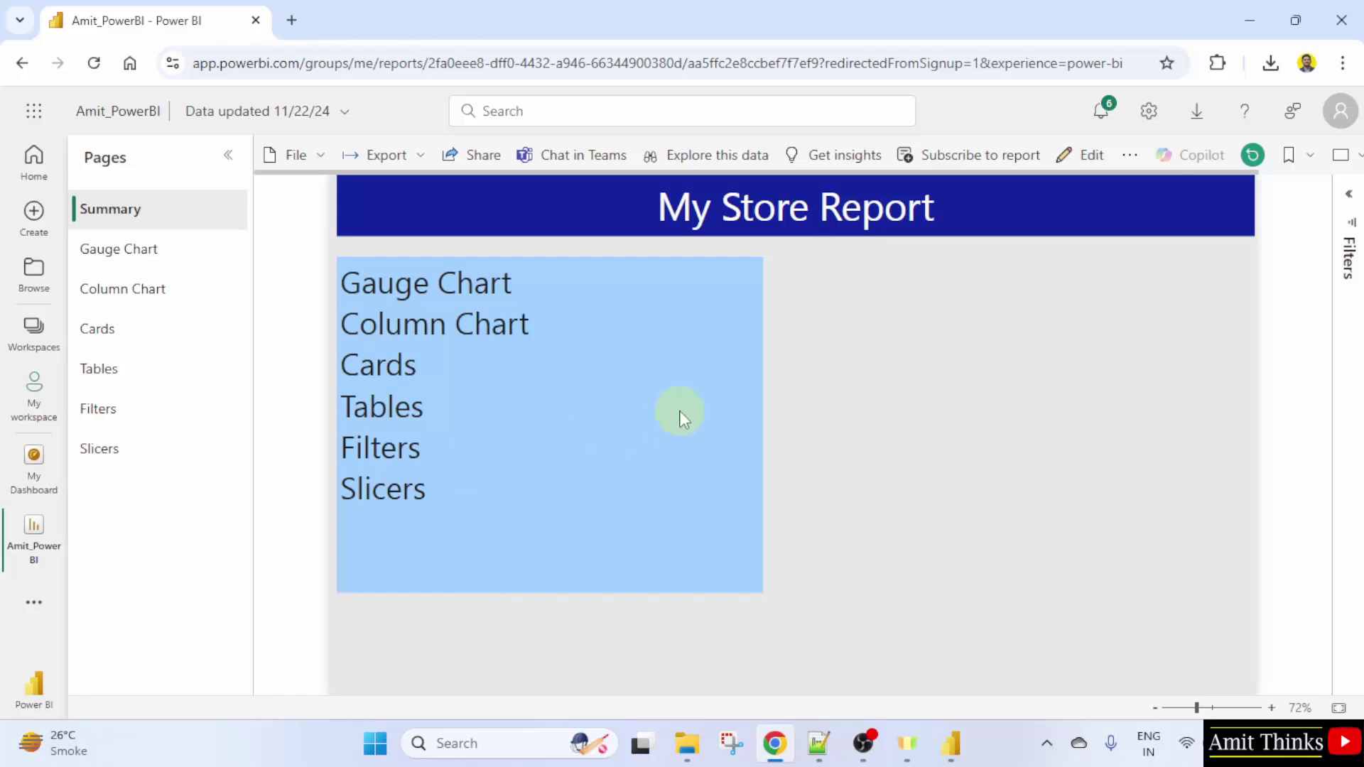
{"action": "left_click", "coordinate": [132, 249]}
{"action": "left_click", "coordinate": [144, 211]}
- Subscribe to the report, start the 60-day free trial of paid features and acknowledge it
{"action": "left_click", "coordinate": [1014, 161]}
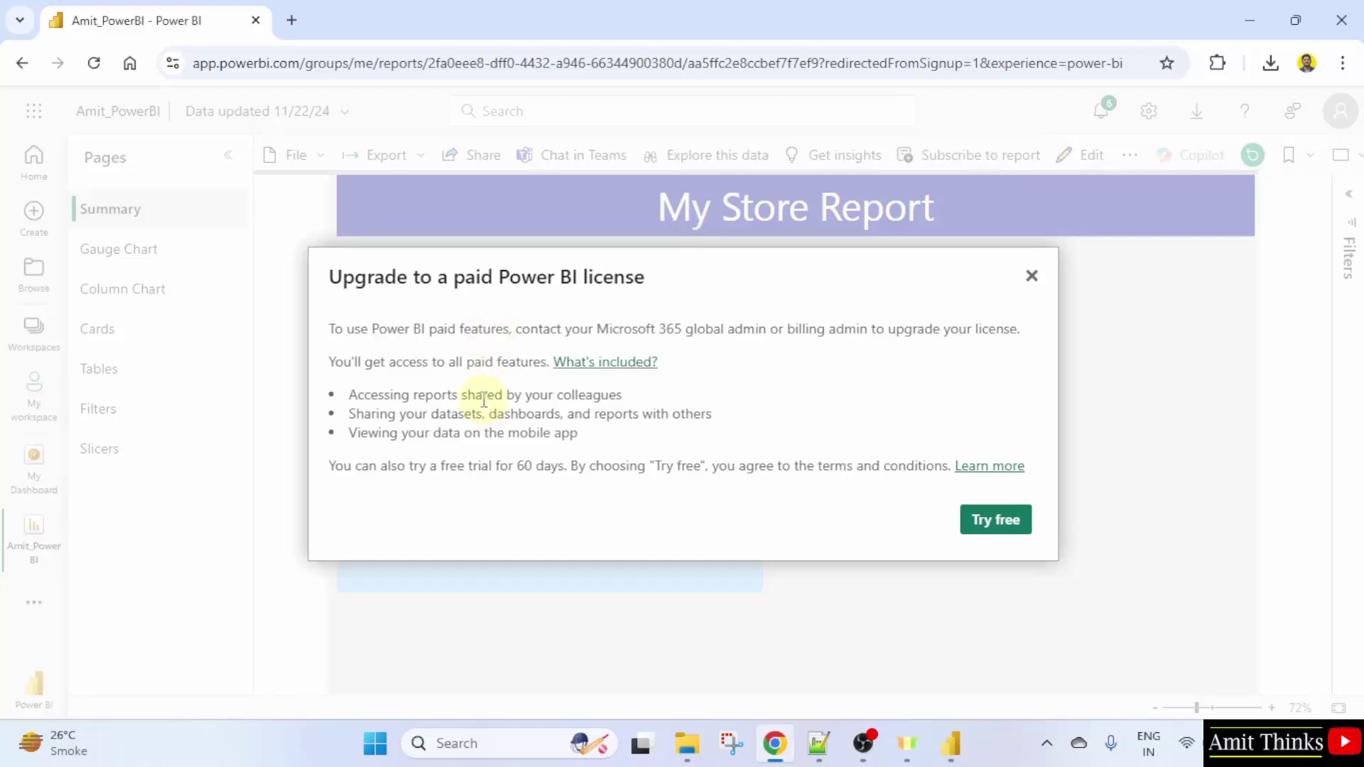
{"action": "left_click_drag", "start_coordinate": [349, 395], "coordinate": [643, 395]}
{"action": "left_click", "coordinate": [562, 418]}
{"action": "left_click_drag", "start_coordinate": [450, 472], "coordinate": [558, 470]}
{"action": "left_click", "coordinate": [614, 473]}
{"action": "left_click", "coordinate": [1027, 531]}
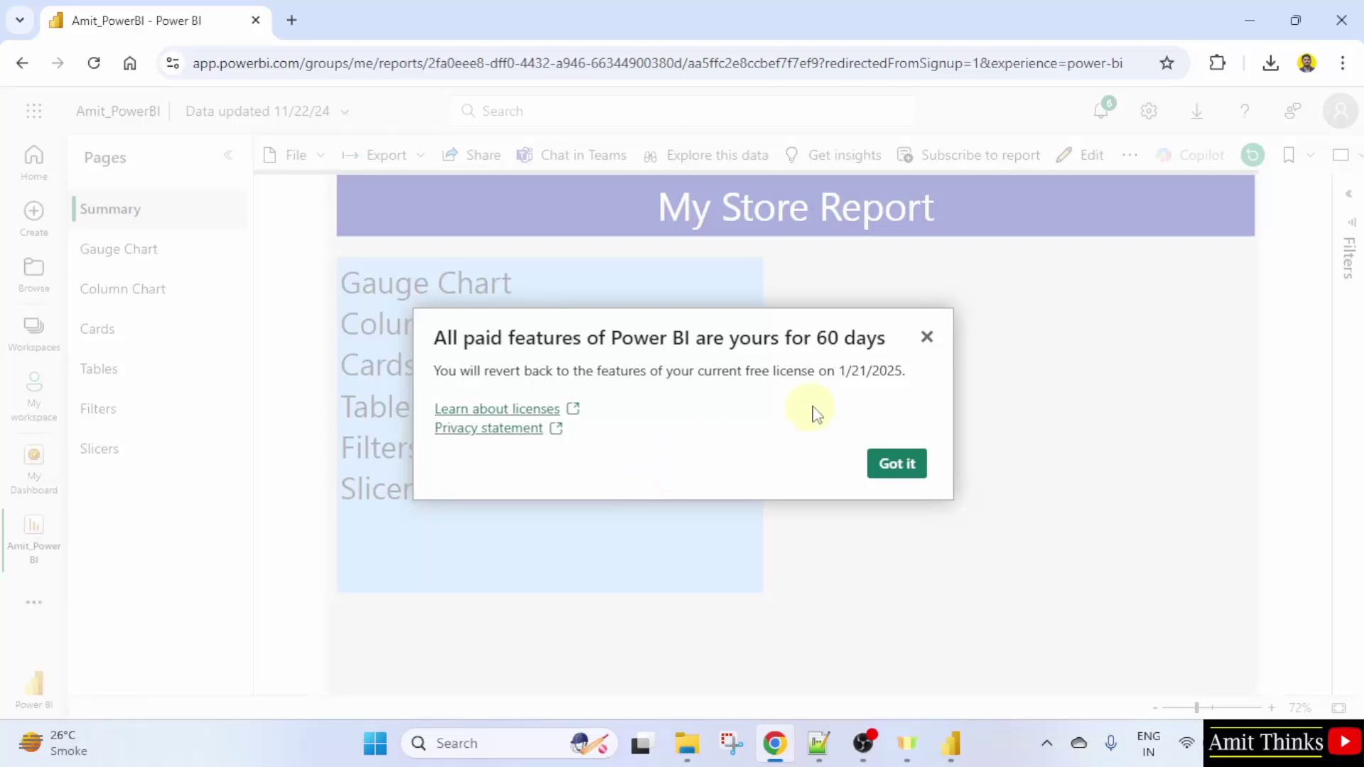
{"action": "left_click_drag", "start_coordinate": [840, 372], "coordinate": [913, 378]}
{"action": "left_click", "coordinate": [870, 395]}
{"action": "left_click", "coordinate": [913, 467]}
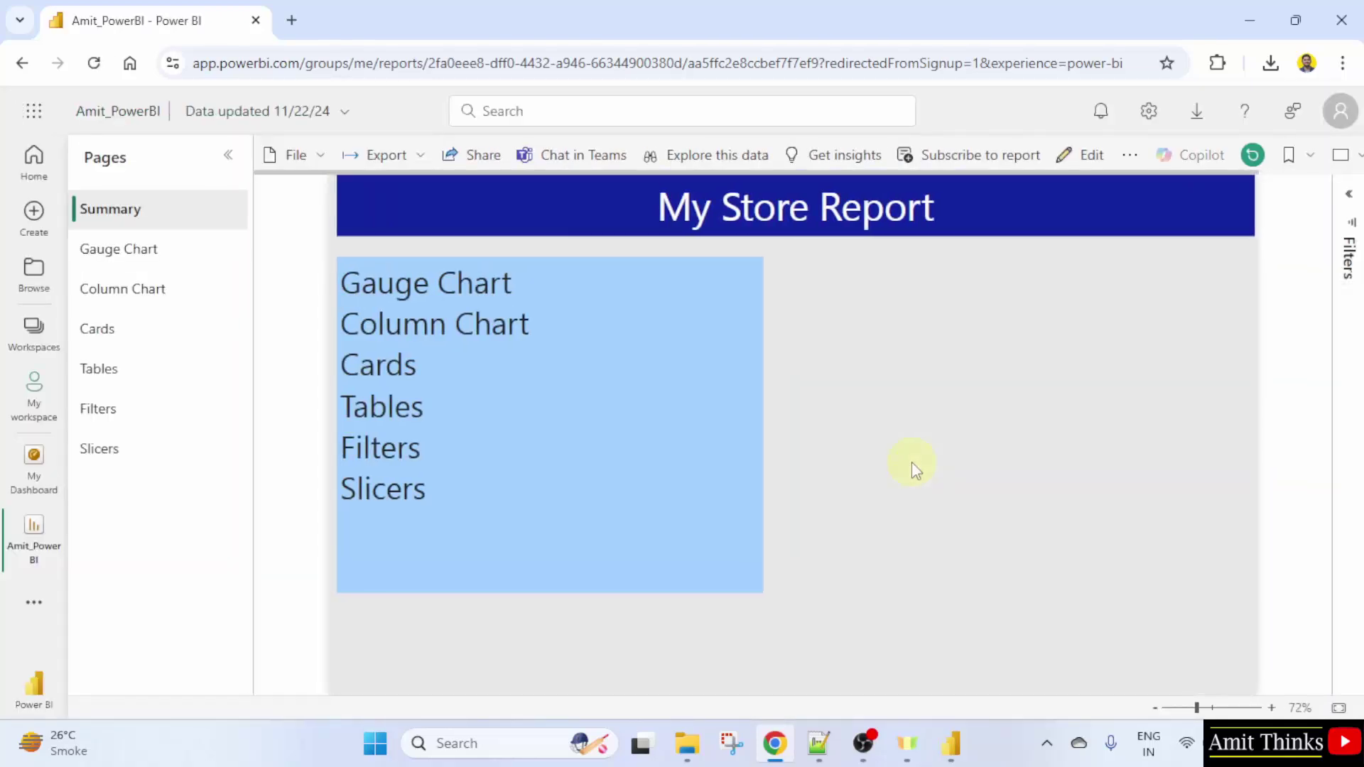
- Show the report's Subscriptions pane, which has no subscriptions yet
{"action": "left_click", "coordinate": [986, 159]}
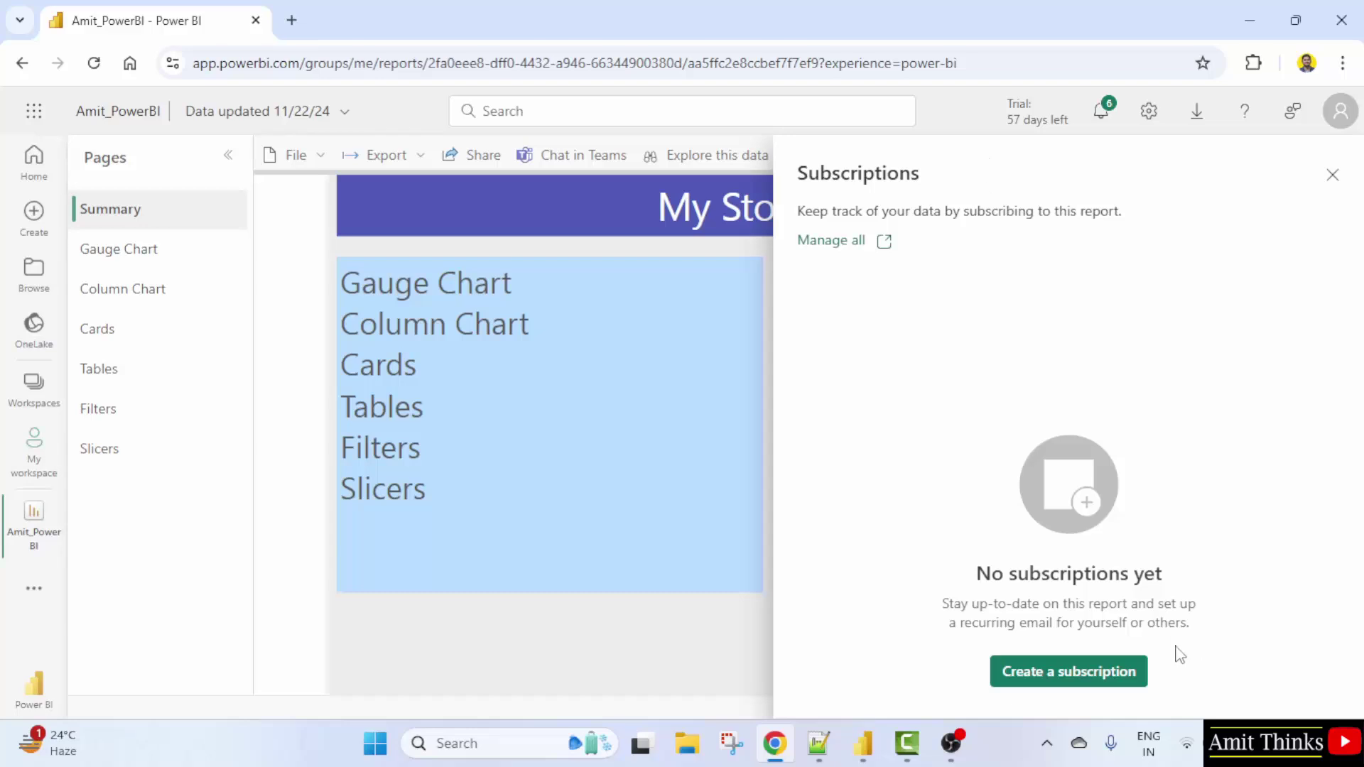
- Create a new subscription named 'Weekly Report' and check the full-report attachment formats
{"action": "left_click", "coordinate": [1135, 682]}
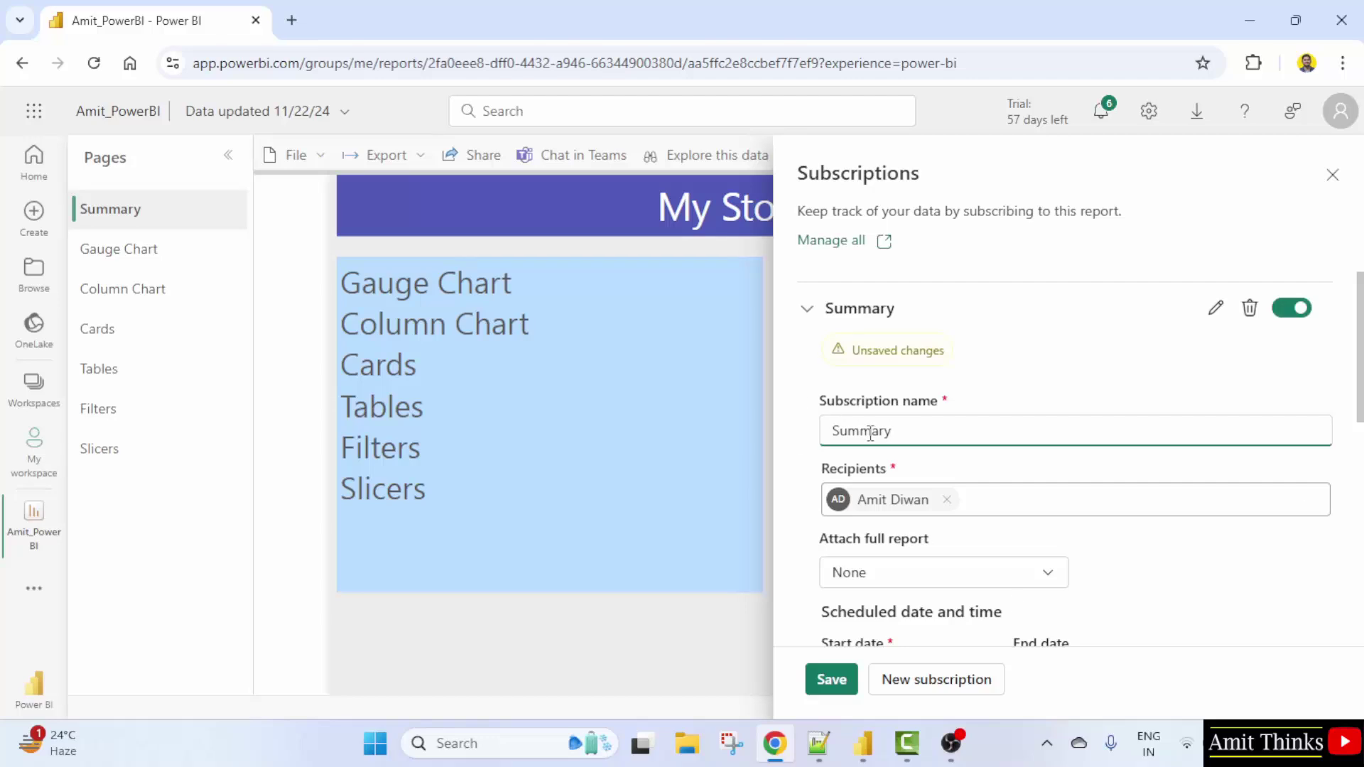
{"action": "key", "text": "BackSpace"}
{"action": "key", "text": "BackSpace"}
{"action": "key", "text": "BackSpace"}
{"action": "key", "text": "BackSpace"}
{"action": "key", "text": "BackSpace"}
{"action": "key", "text": "BackSpace"}
{"action": "key", "text": "BackSpace"}
{"action": "type", "text": "Repor"}
{"action": "type", "text": "Weekly"}
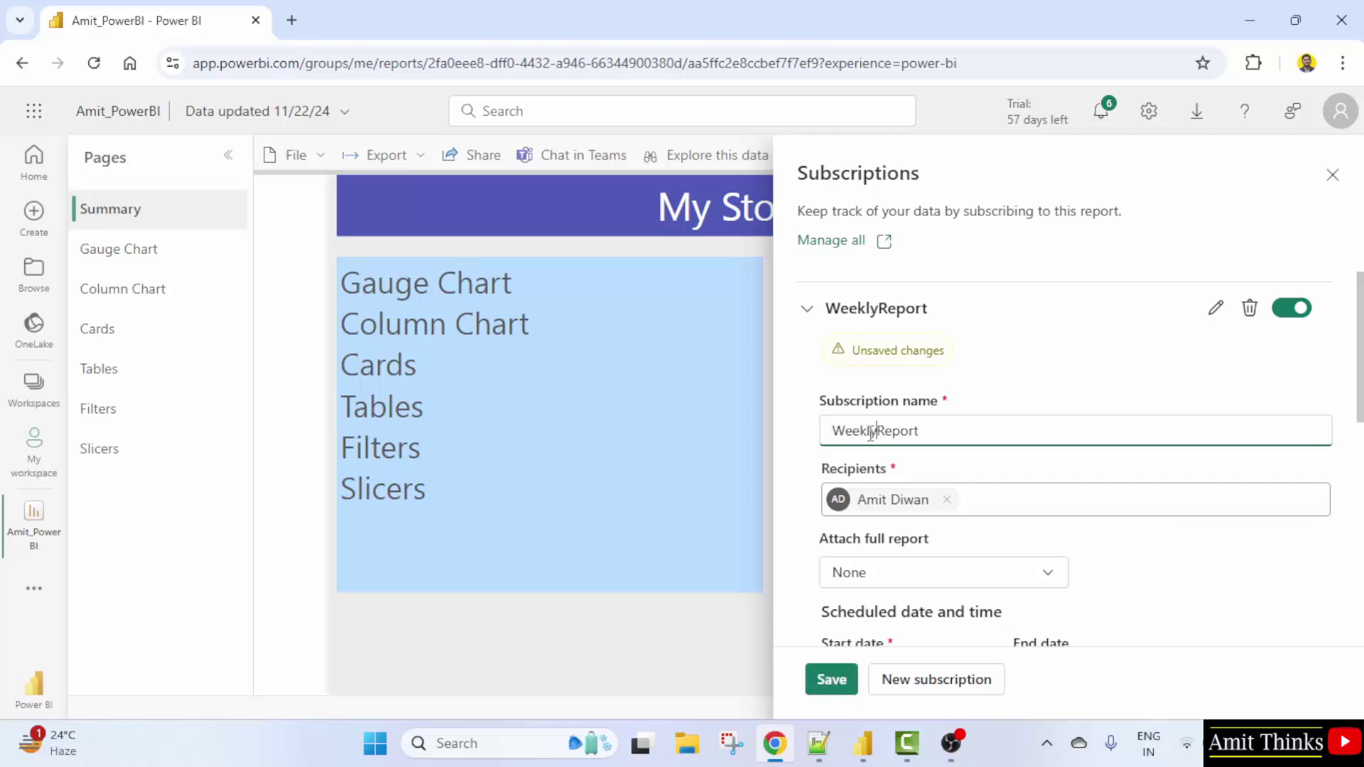
{"action": "left_click", "coordinate": [977, 507]}
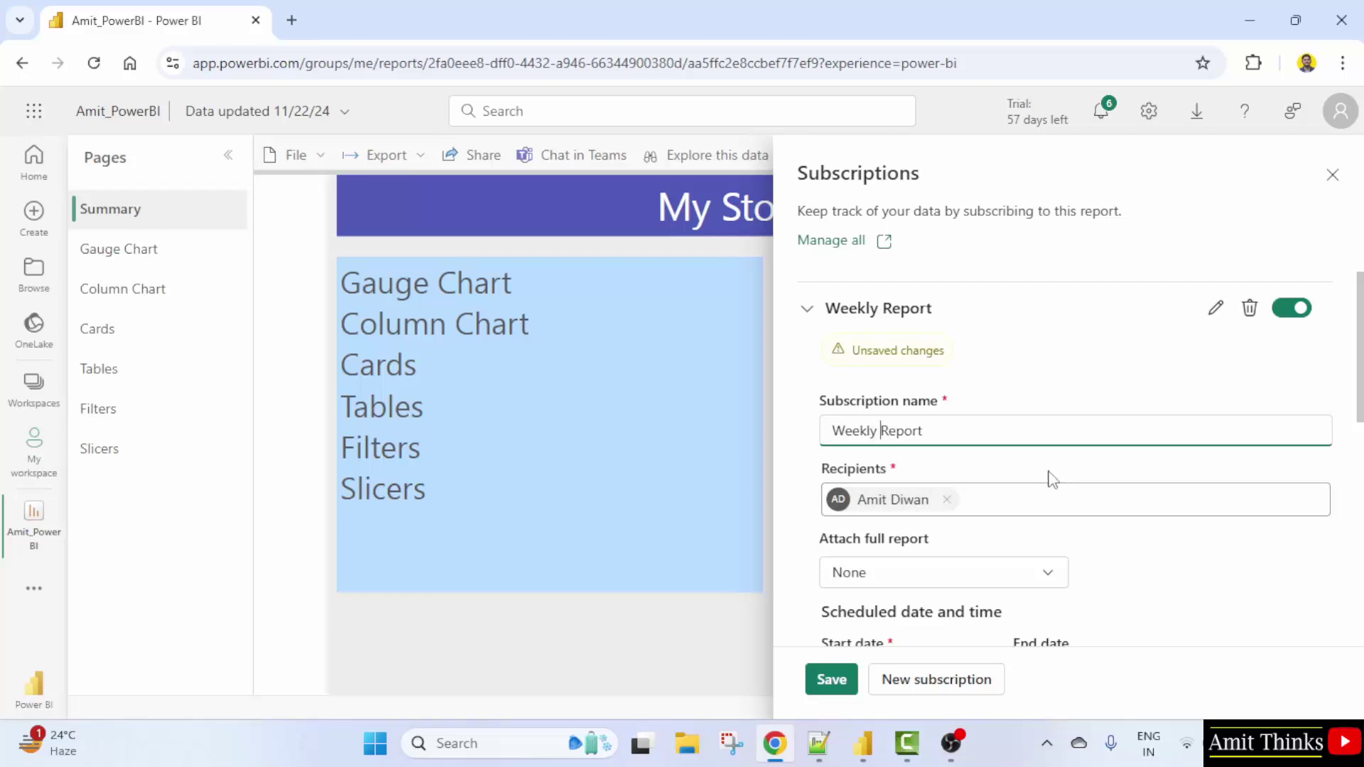
{"action": "scroll", "coordinate": [1075, 473], "scroll_direction": "down", "scroll_amount": 2}
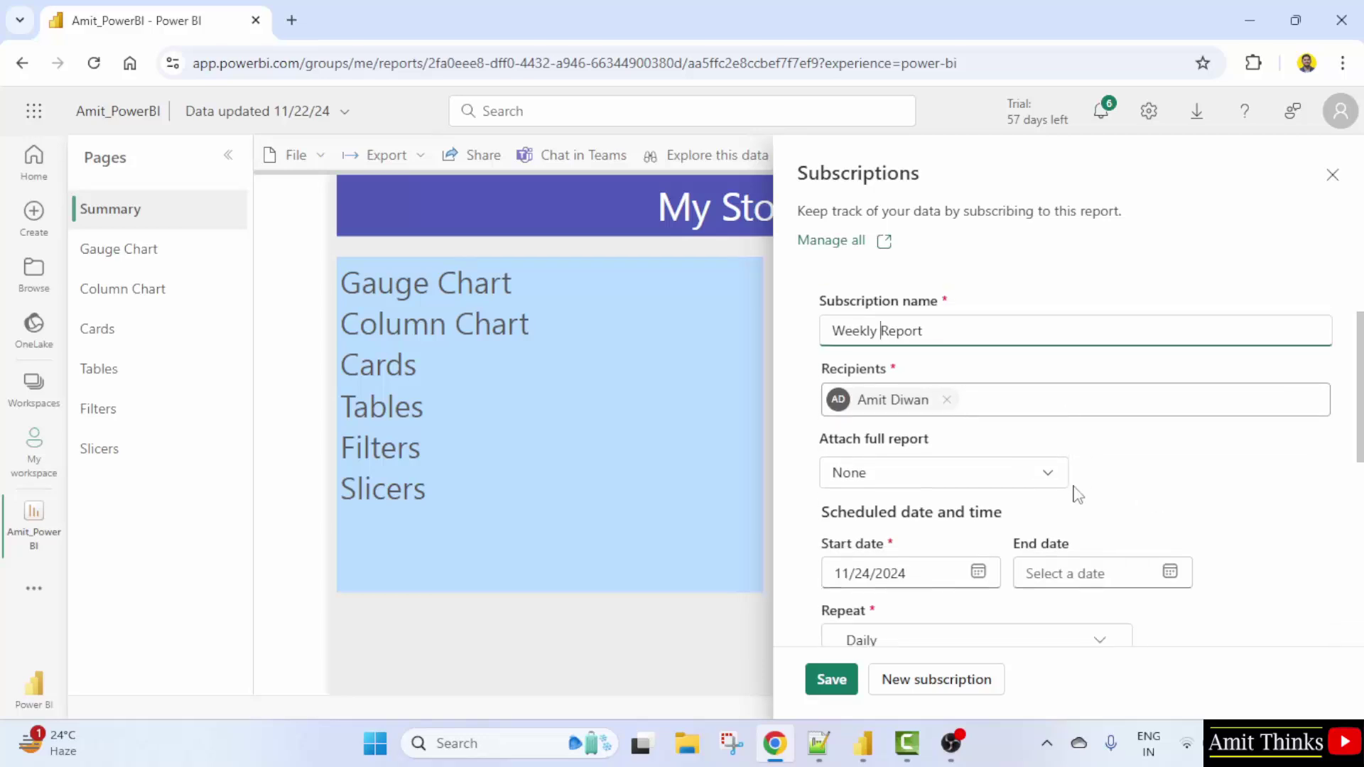
{"action": "left_click", "coordinate": [1050, 475]}
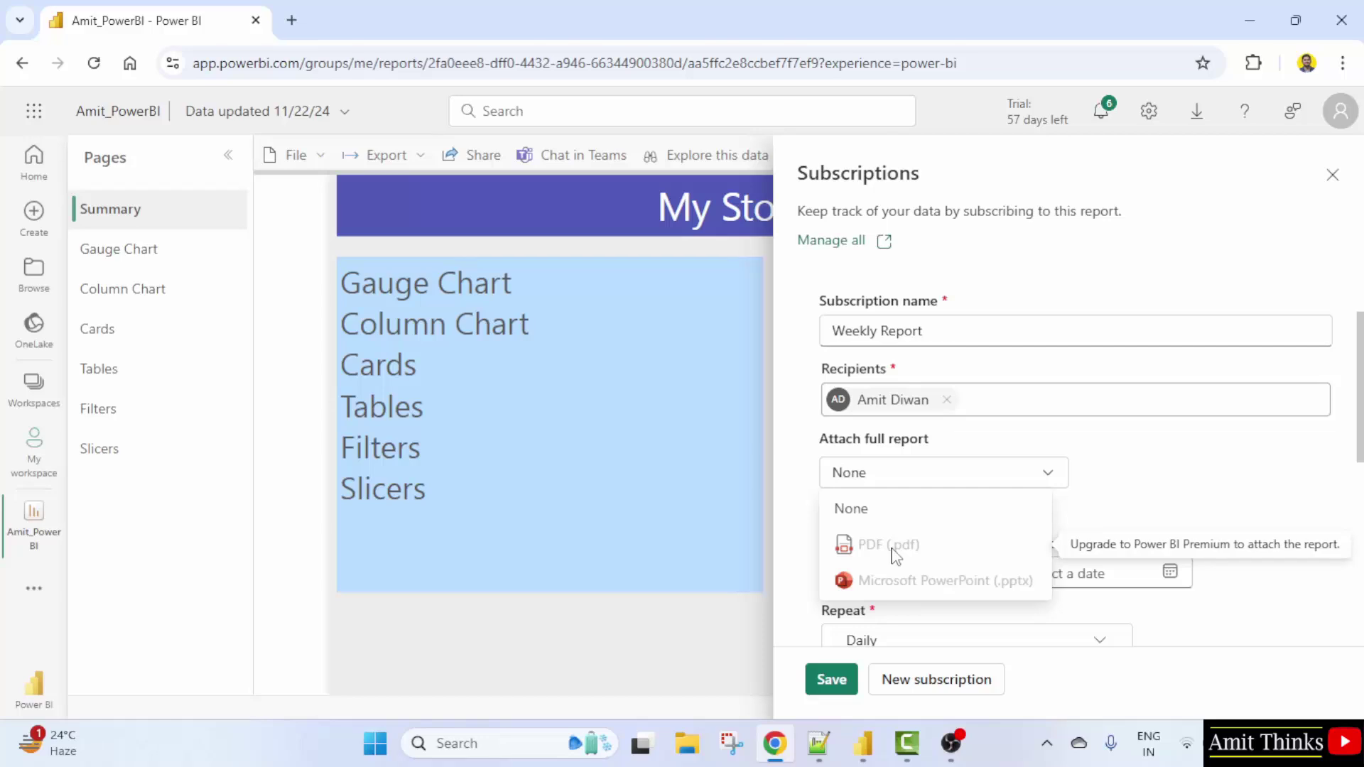
- Keep no attachment and set the subscription to repeat weekly on Mondays
{"action": "left_click", "coordinate": [1125, 472]}
{"action": "scroll", "coordinate": [1121, 472], "scroll_direction": "down", "scroll_amount": 3}
{"action": "left_click", "coordinate": [931, 442]}
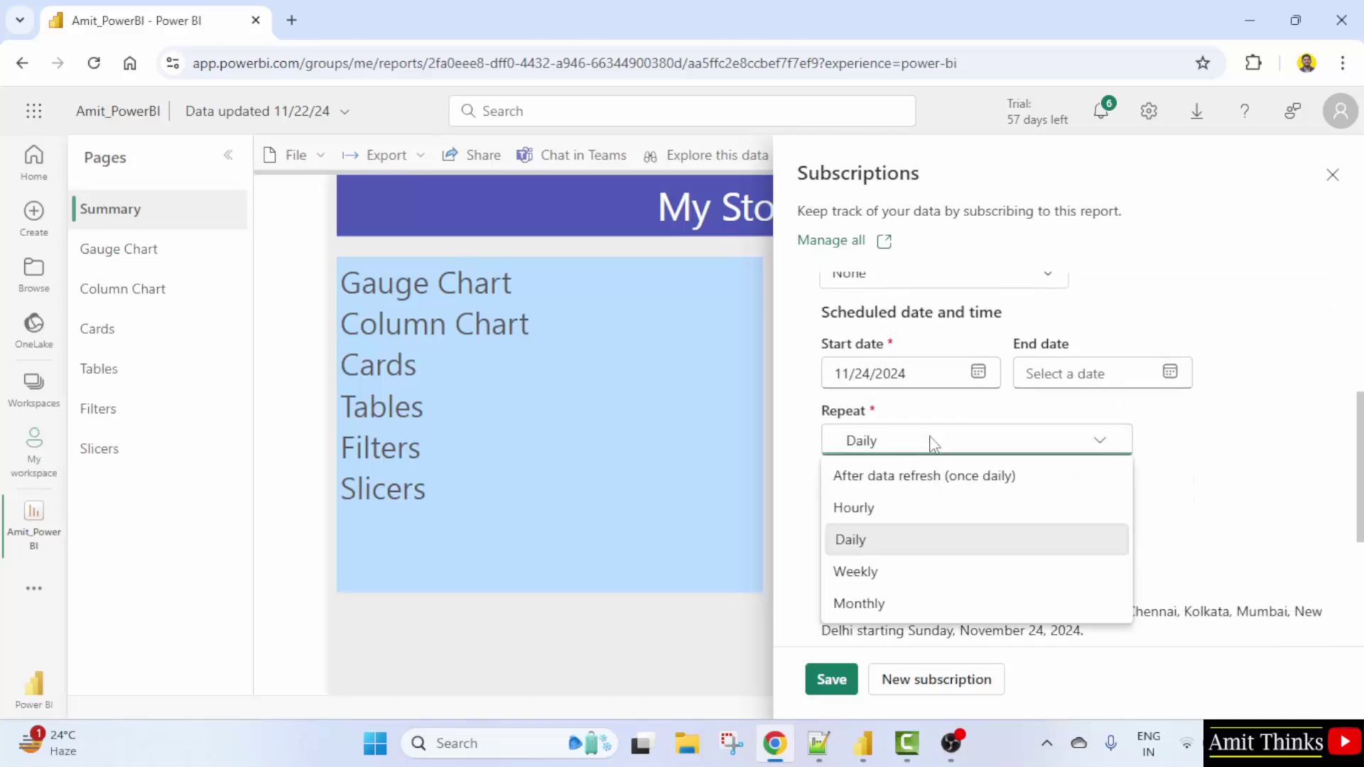
{"action": "left_click", "coordinate": [967, 579]}
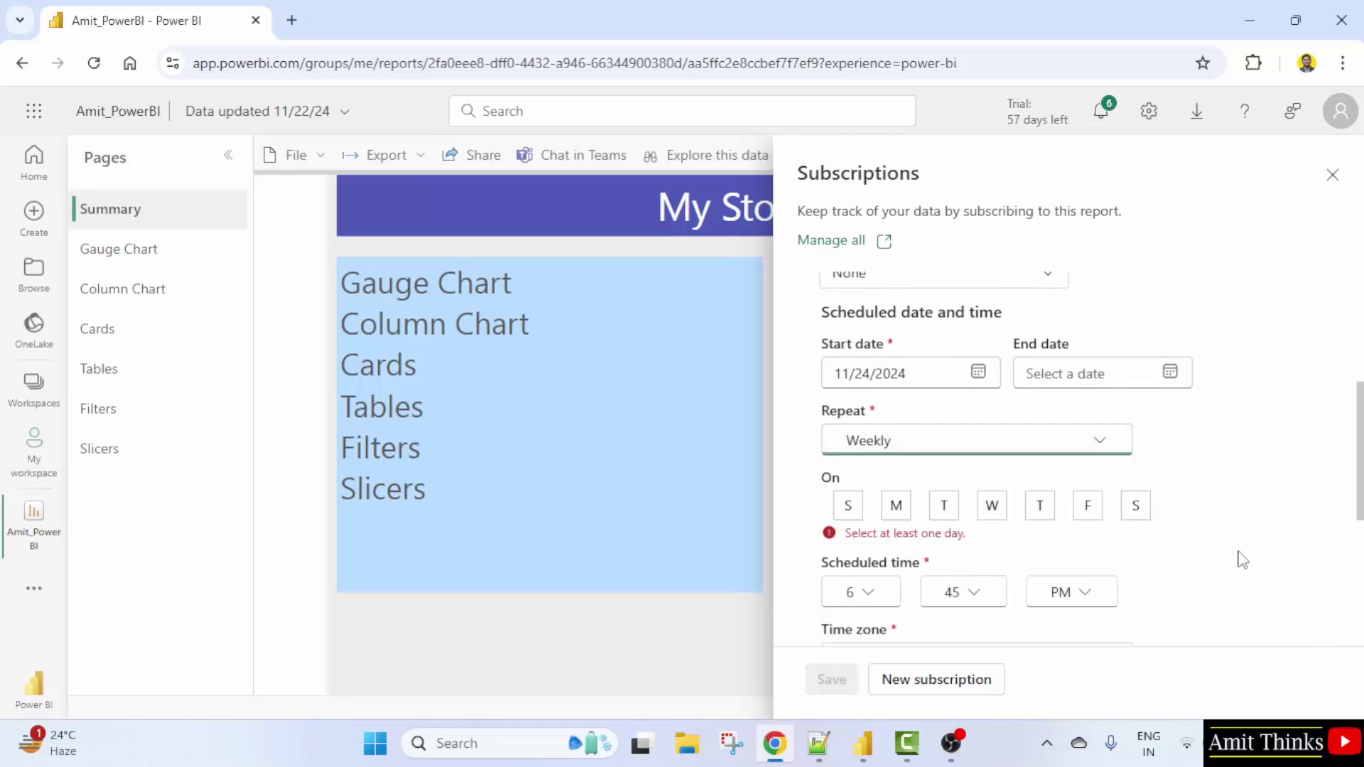
{"action": "left_click", "coordinate": [900, 512]}
- Set the send time to 10:00 AM in the Chennai, Kolkata, Mumbai time zone
{"action": "scroll", "coordinate": [1206, 513], "scroll_direction": "down", "scroll_amount": 2}
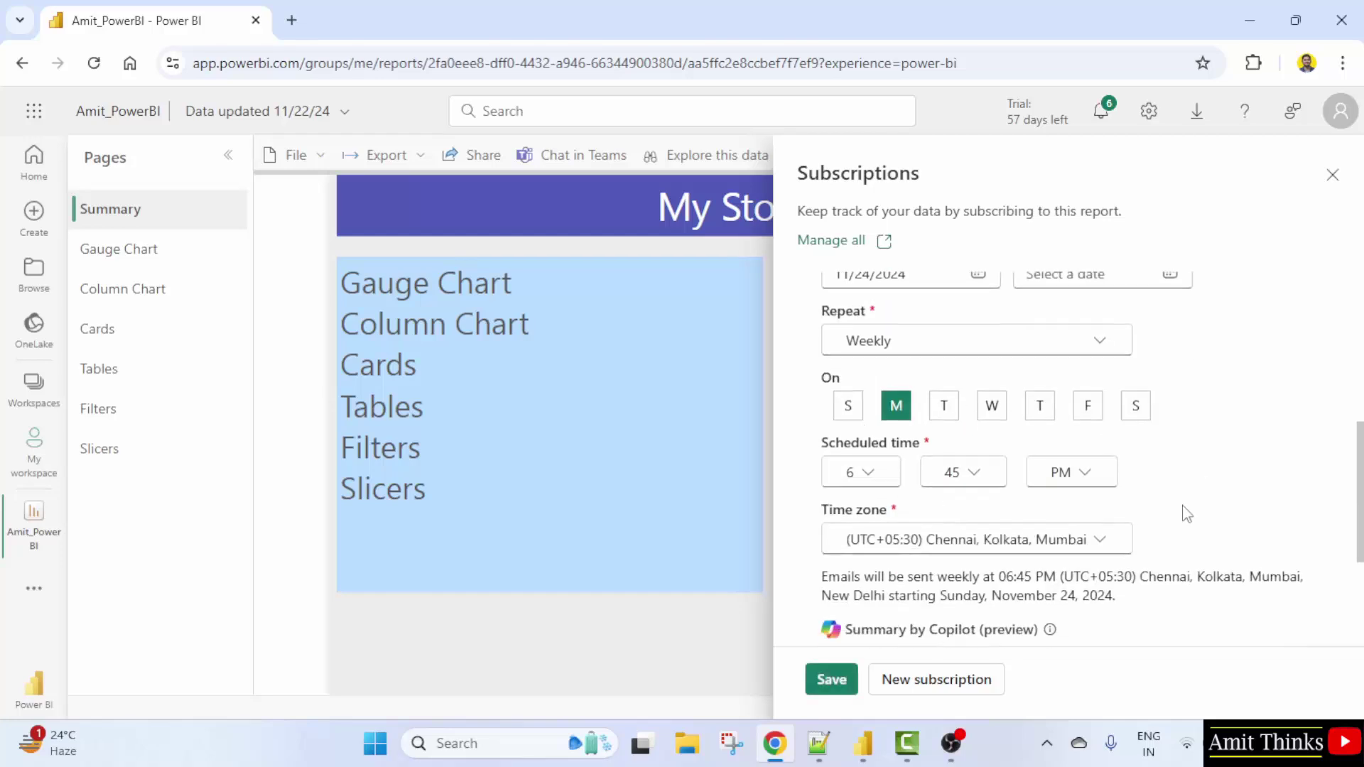
{"action": "left_click", "coordinate": [869, 473]}
{"action": "scroll", "coordinate": [885, 405], "scroll_direction": "down", "scroll_amount": 2}
{"action": "left_click", "coordinate": [862, 354]}
{"action": "left_click", "coordinate": [1003, 470]}
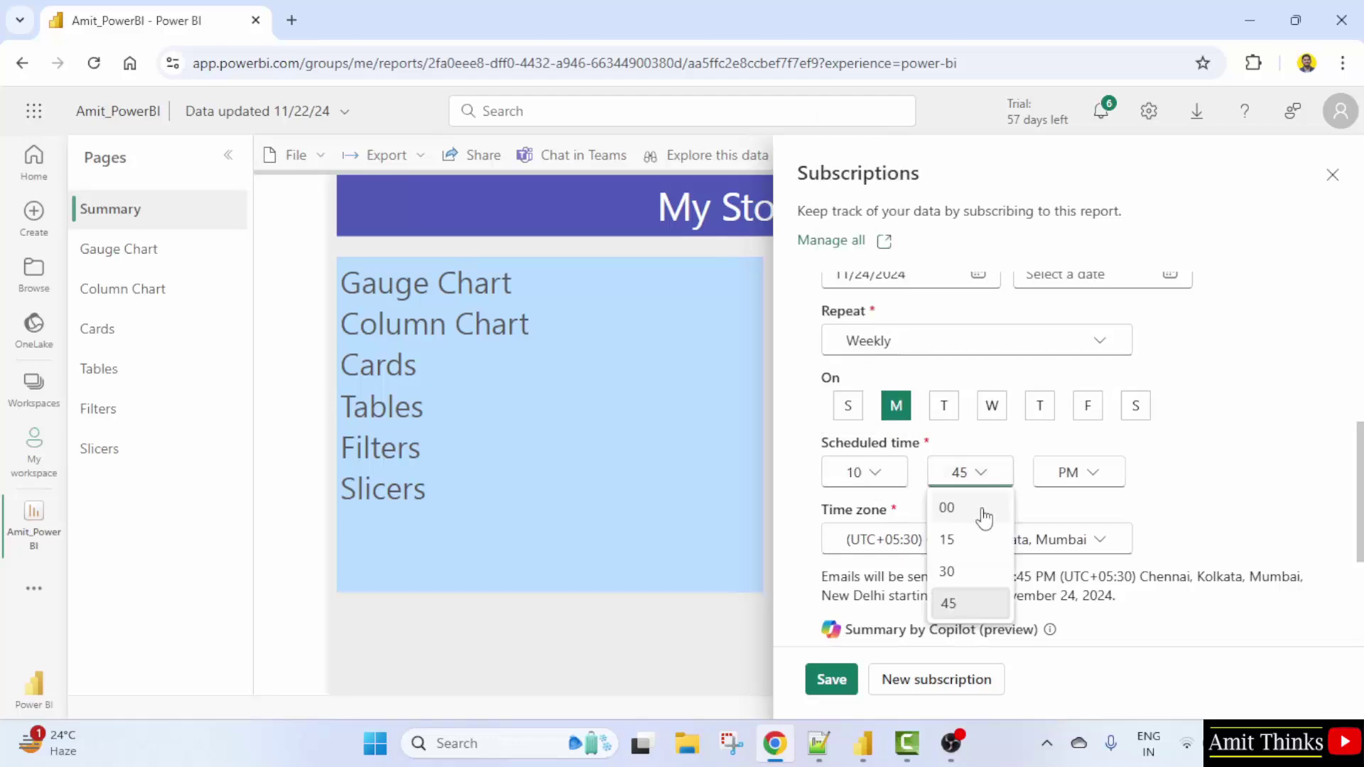
{"action": "left_click", "coordinate": [980, 510]}
{"action": "left_click", "coordinate": [1084, 480]}
{"action": "left_click", "coordinate": [1089, 509]}
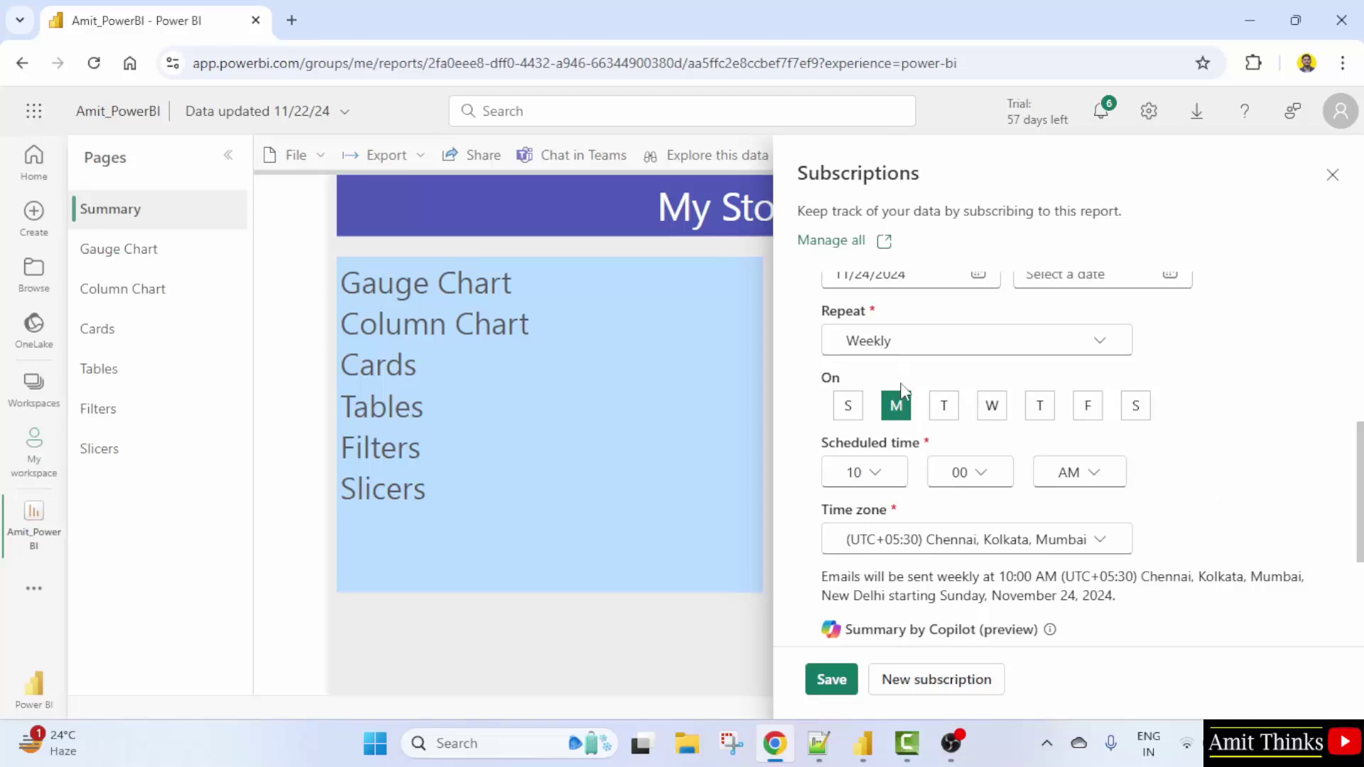
{"action": "scroll", "coordinate": [1071, 524], "scroll_direction": "down", "scroll_amount": 1}
{"action": "scroll", "coordinate": [1071, 523], "scroll_direction": "down", "scroll_amount": 2}
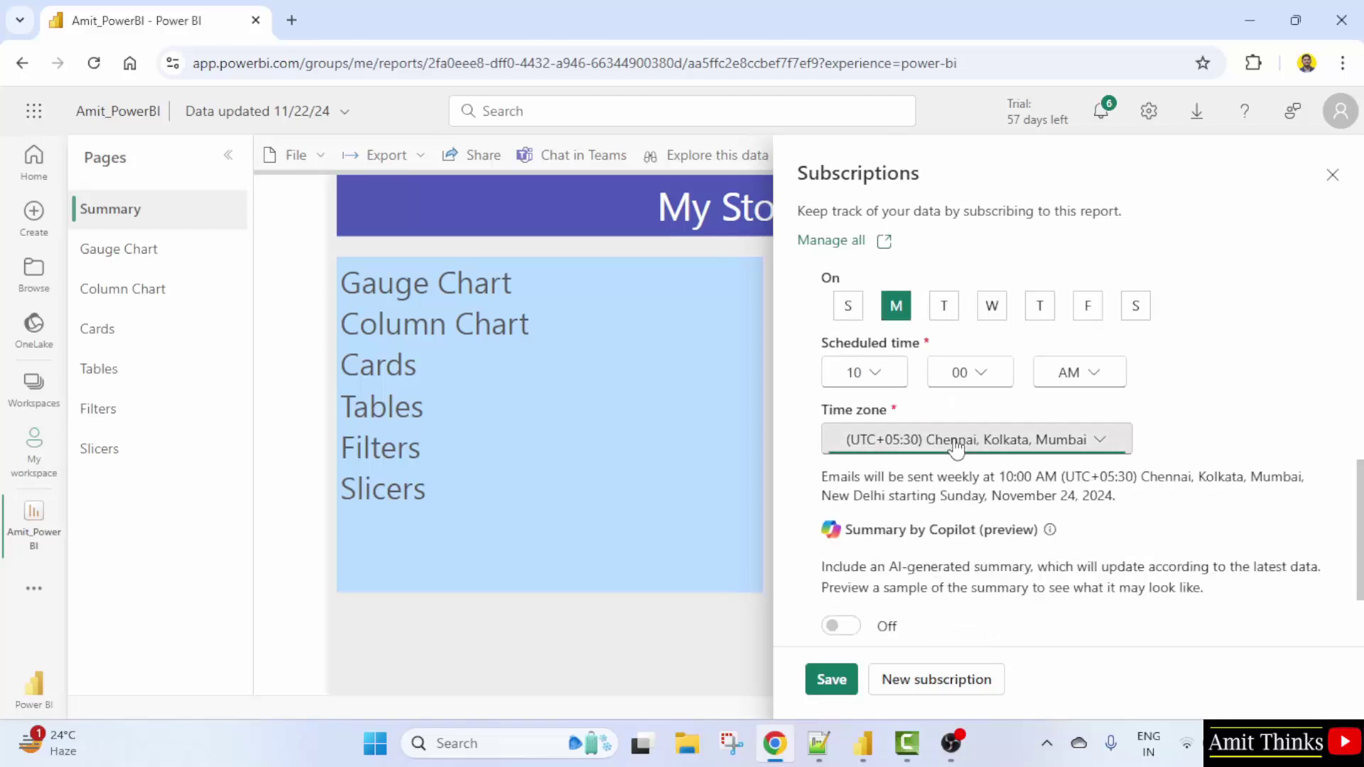
{"action": "left_click", "coordinate": [953, 448]}
{"action": "left_click", "coordinate": [1186, 424]}
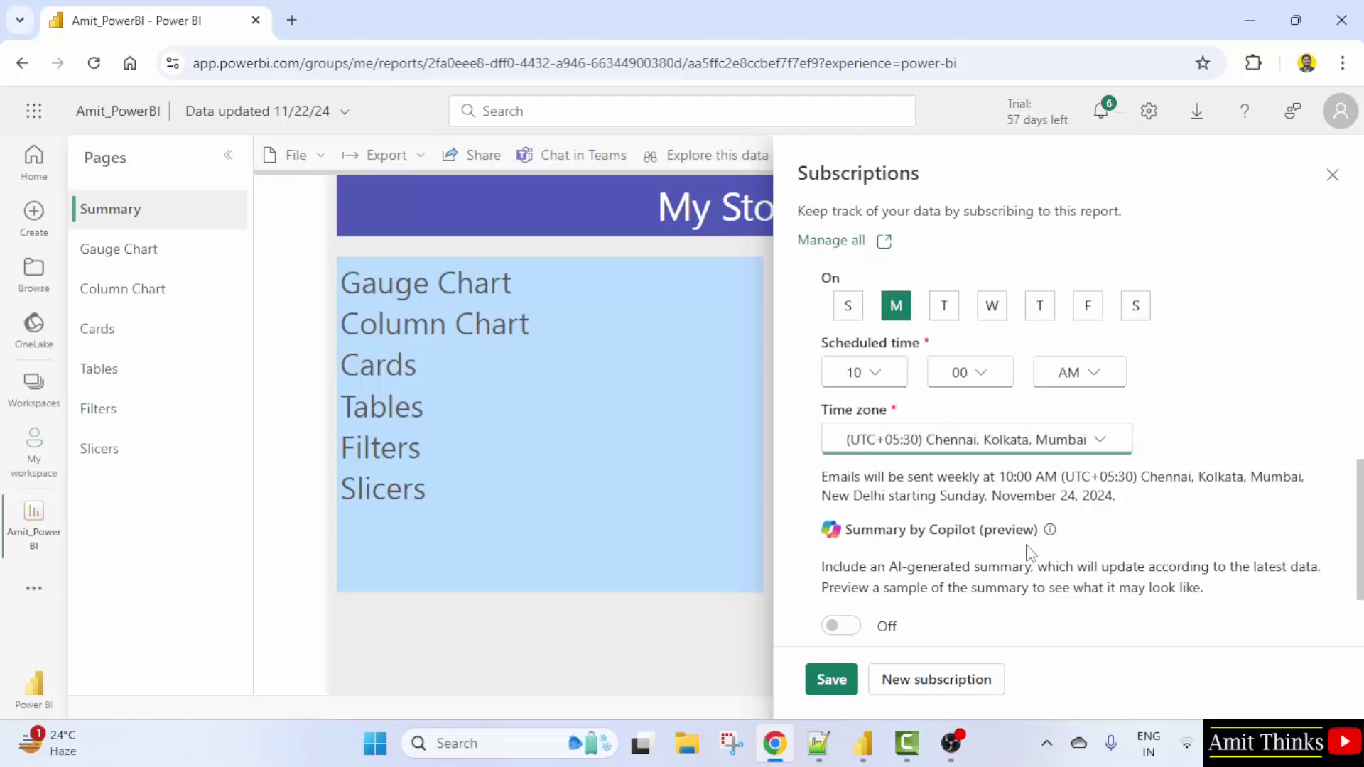
{"action": "scroll", "coordinate": [1098, 553], "scroll_direction": "down", "scroll_amount": 2}
- Enter subject 'Weekly Report (Sales)' and message 'Dear All, Attached is the weekly sales report.'
{"action": "left_click", "coordinate": [834, 551]}
{"action": "scroll", "coordinate": [953, 552], "scroll_direction": "down", "scroll_amount": 2}
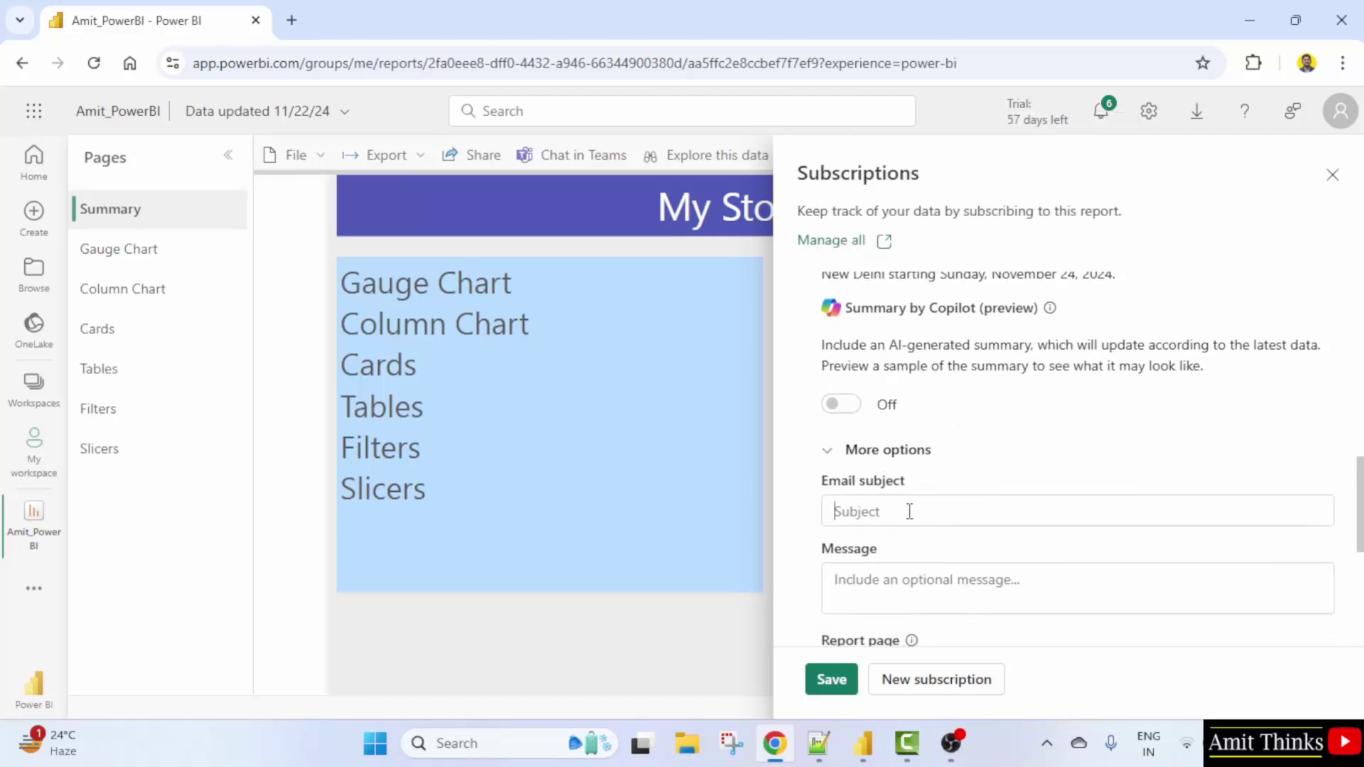
{"action": "left_click", "coordinate": [910, 512]}
{"action": "type", "text": "Weekly Report (Sales)"}
{"action": "scroll", "coordinate": [938, 498], "scroll_direction": "down", "scroll_amount": 2}
{"action": "left_click", "coordinate": [956, 472]}
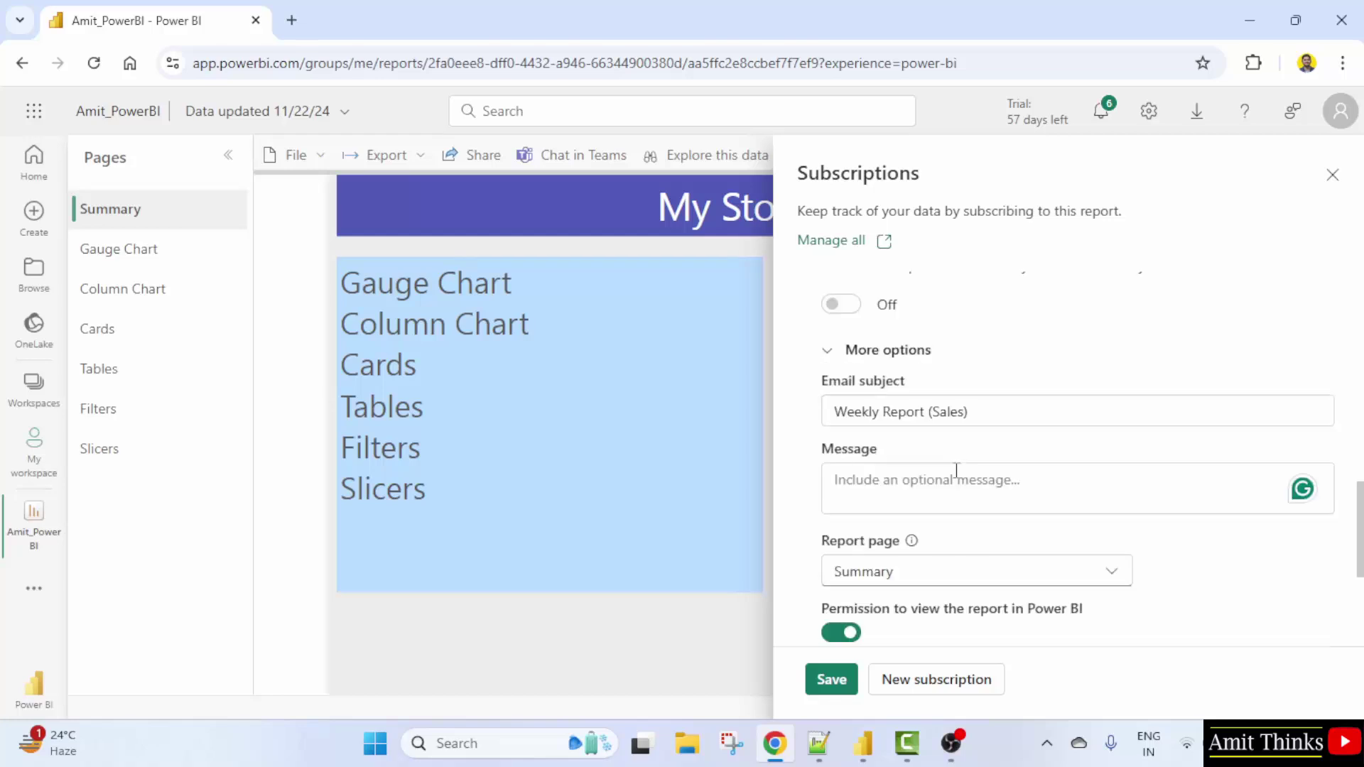
{"action": "type", "text": "Dear A"}
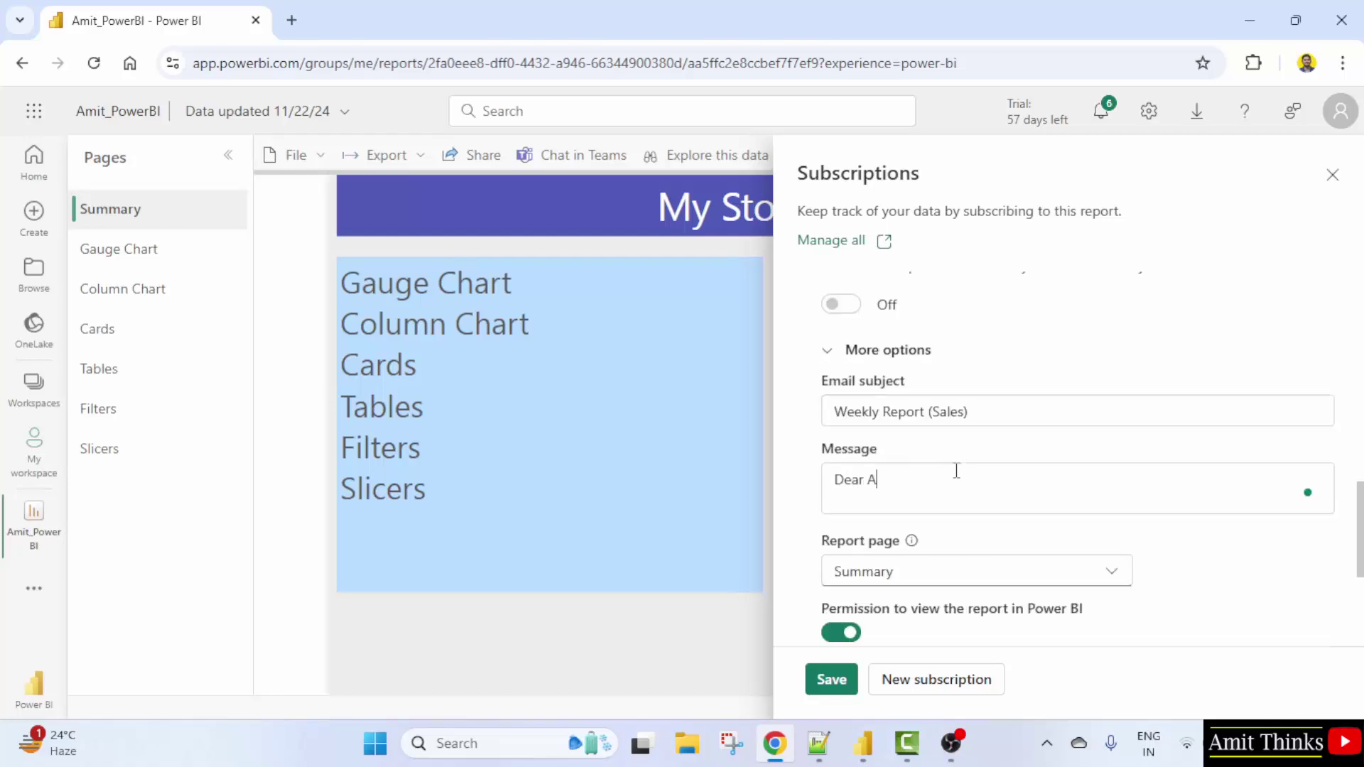
{"action": "type", "text": "ll,"}
{"action": "key", "text": "Return"}
{"action": "type", "text": "ATtach"}
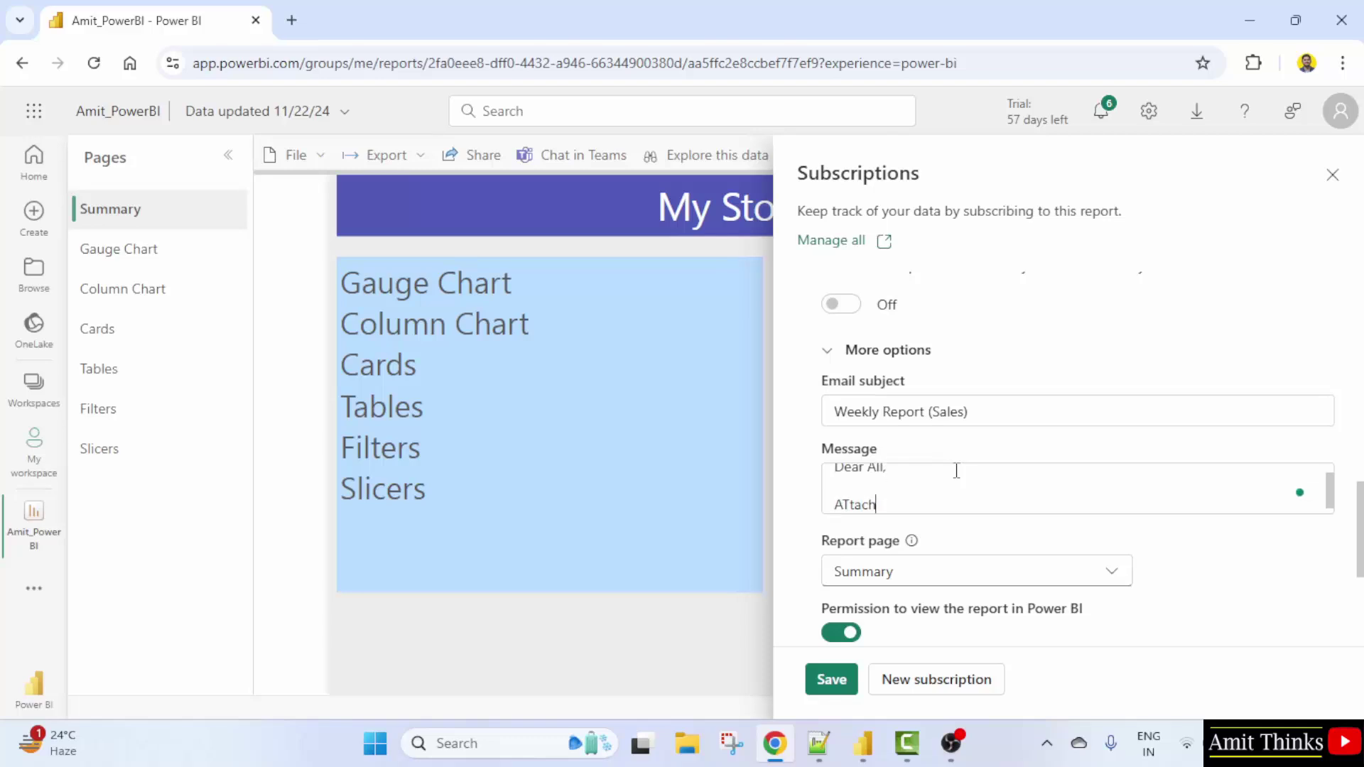
{"action": "scroll", "coordinate": [957, 470], "scroll_direction": "down", "scroll_amount": 2}
{"action": "type", "text": "ached is the weekly sales report."}
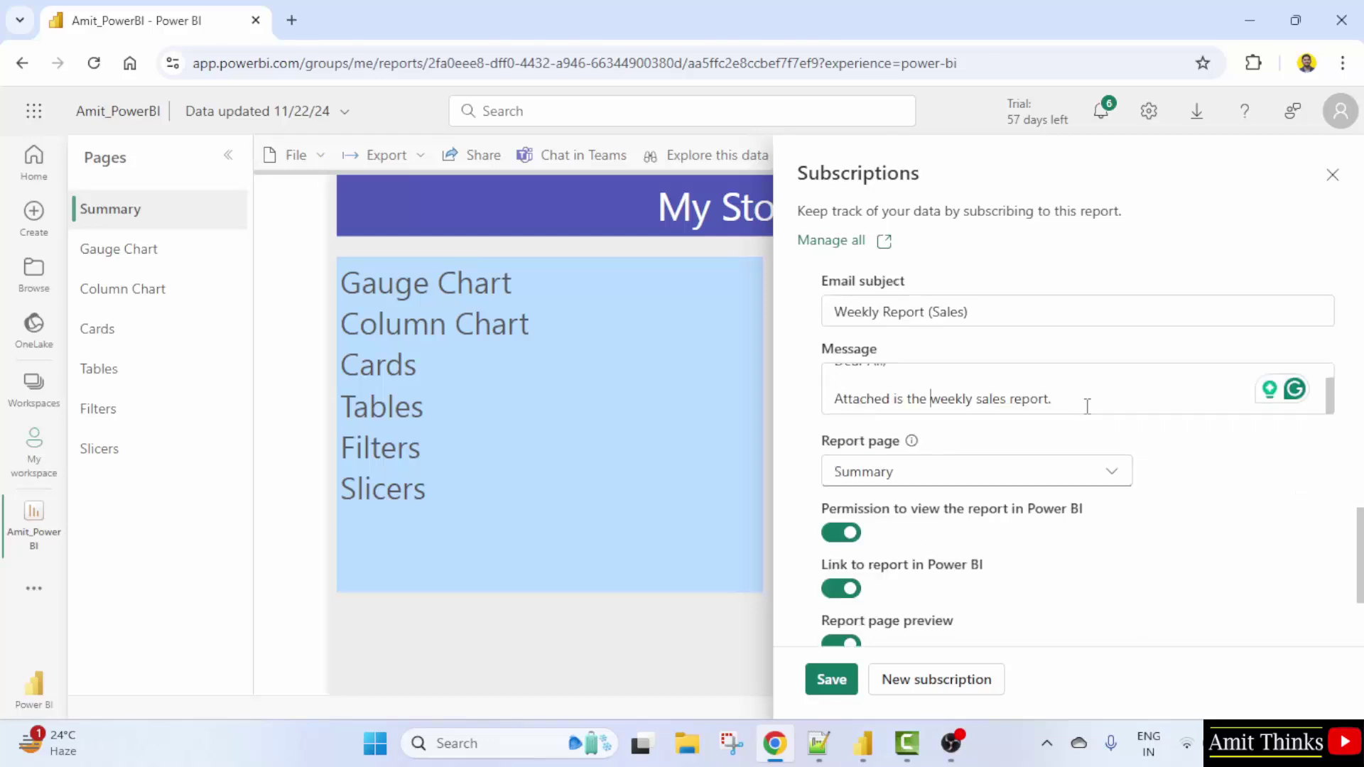
- Choose Slicers as the report page to send in the email
{"action": "scroll", "coordinate": [1087, 405], "scroll_direction": "up", "scroll_amount": 1}
{"action": "scroll", "coordinate": [1091, 396], "scroll_direction": "down", "scroll_amount": 1}
{"action": "left_click", "coordinate": [1082, 480]}
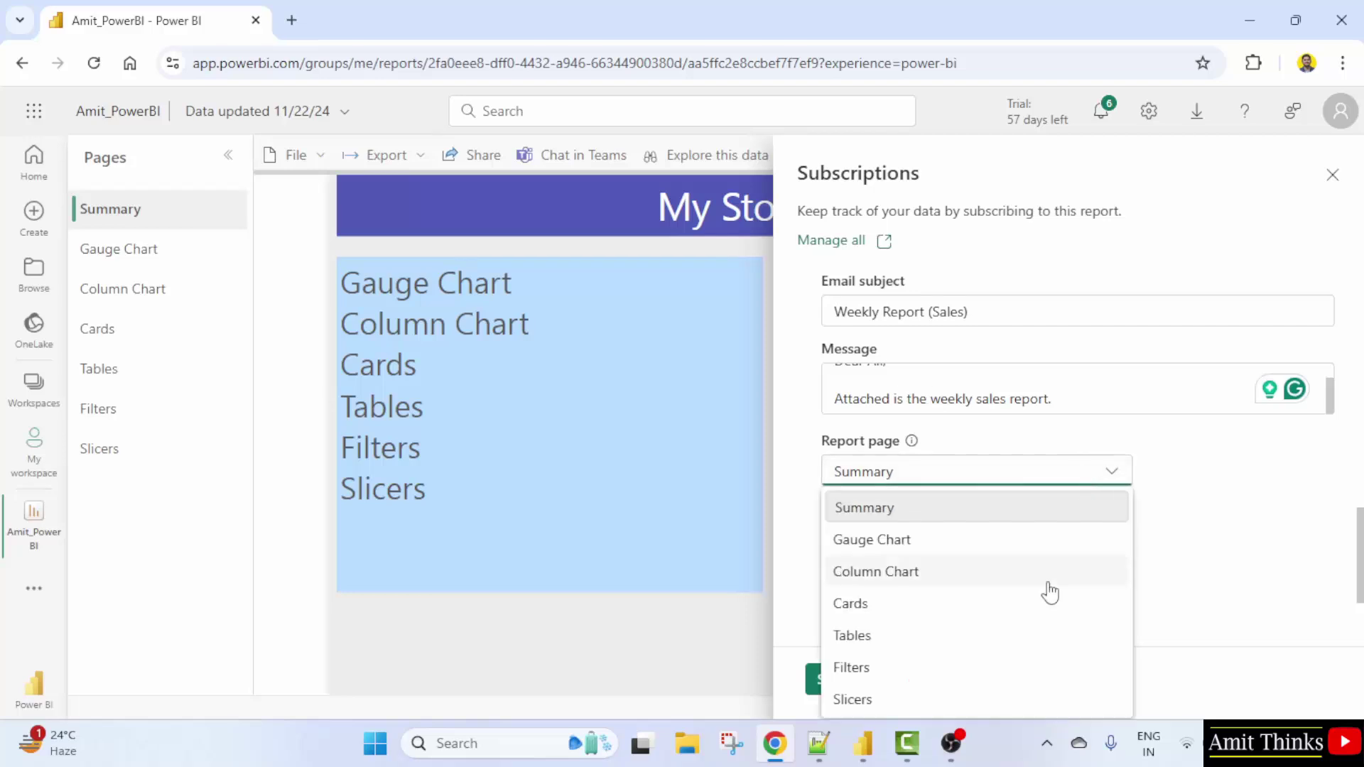
{"action": "left_click", "coordinate": [891, 701]}
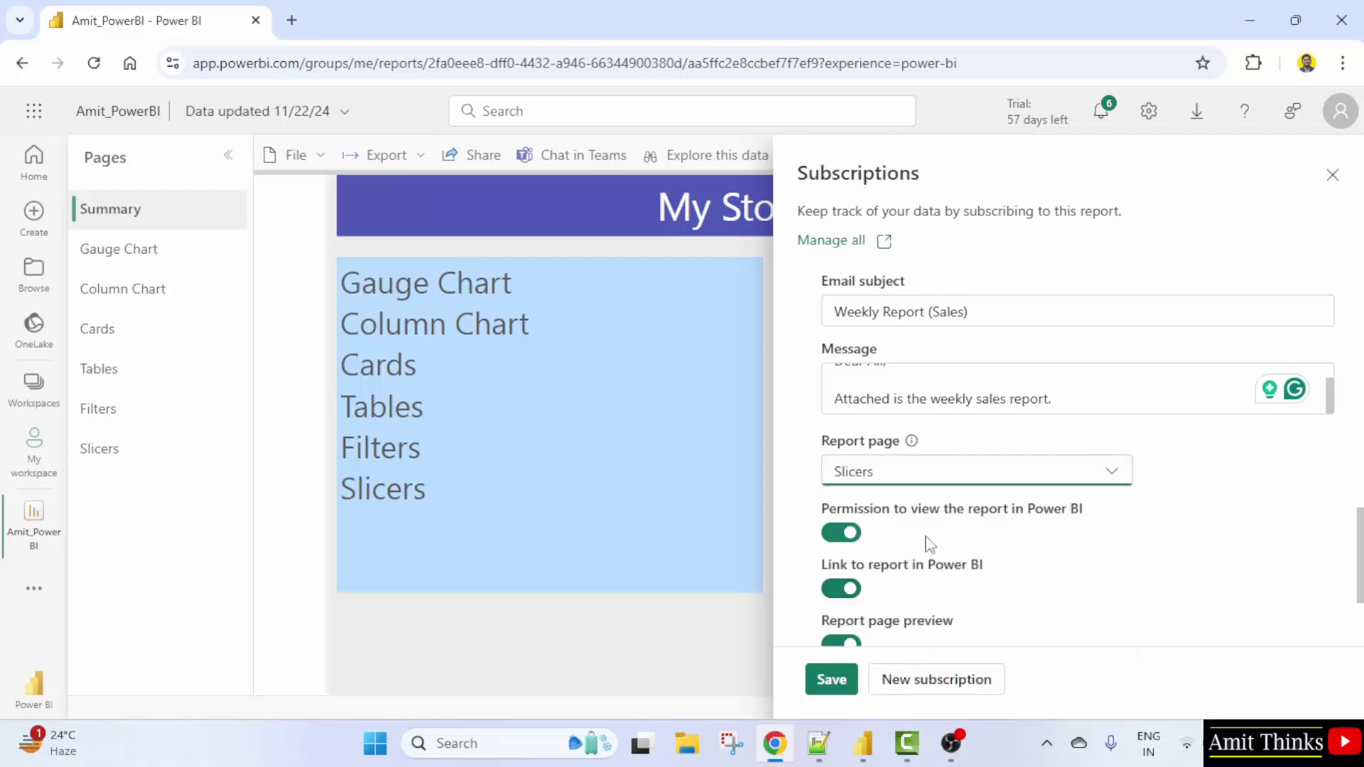
{"action": "scroll", "coordinate": [927, 543], "scroll_direction": "down", "scroll_amount": 2}
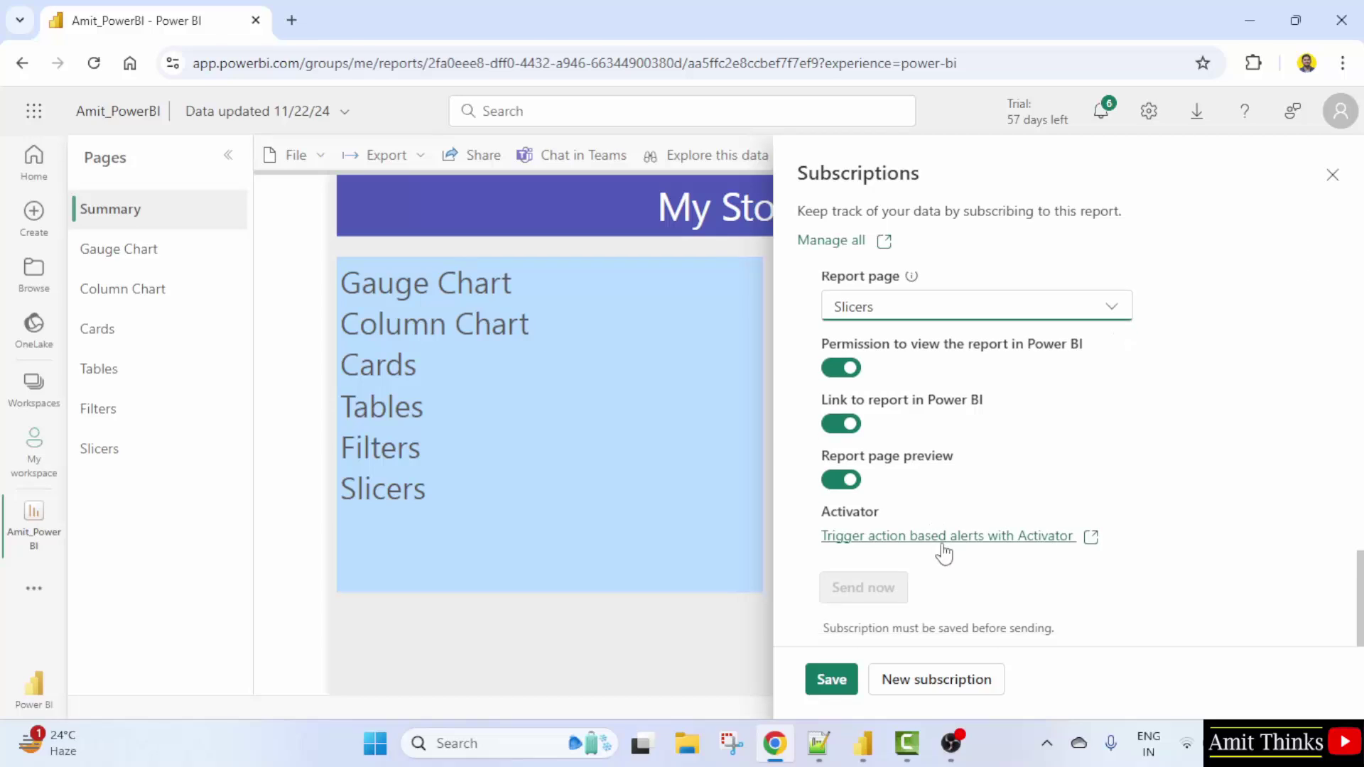
{"action": "left_click", "coordinate": [832, 682]}
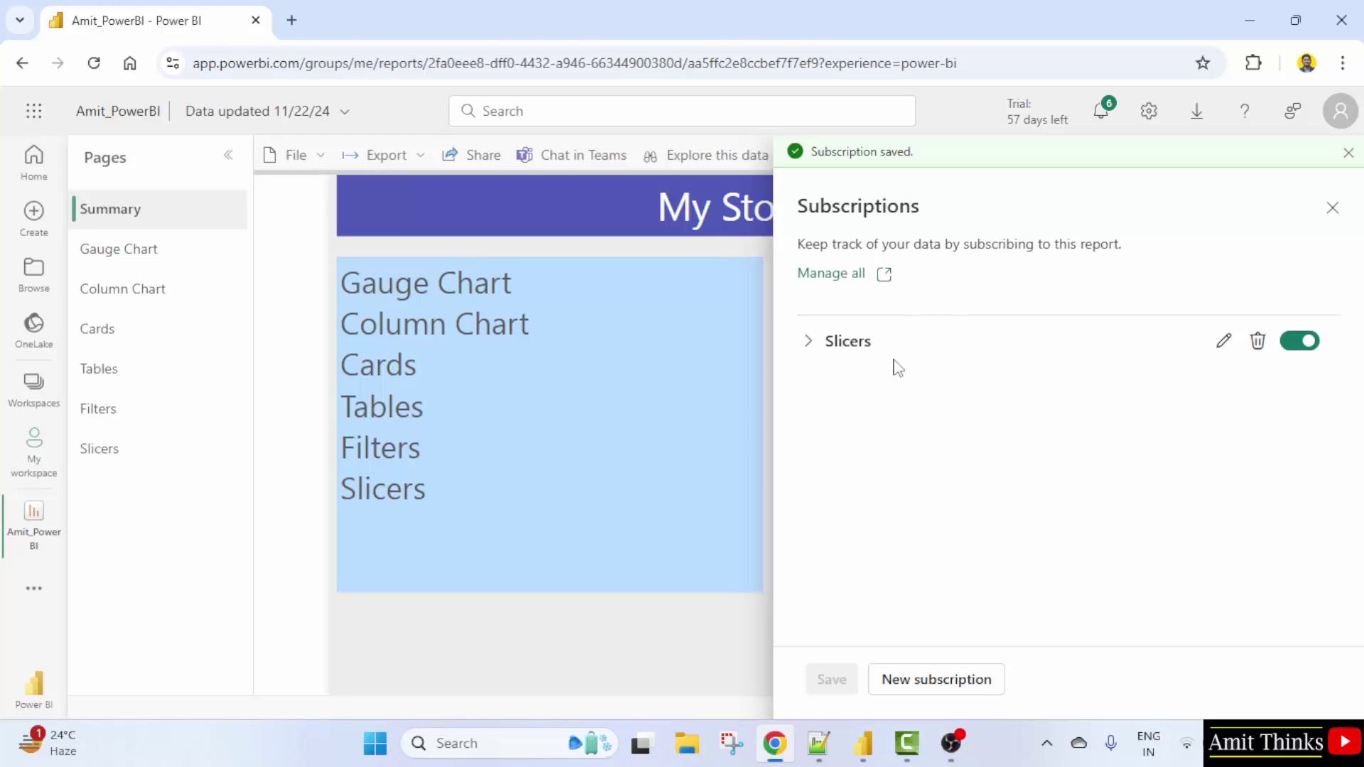
{"action": "left_click", "coordinate": [1225, 344]}
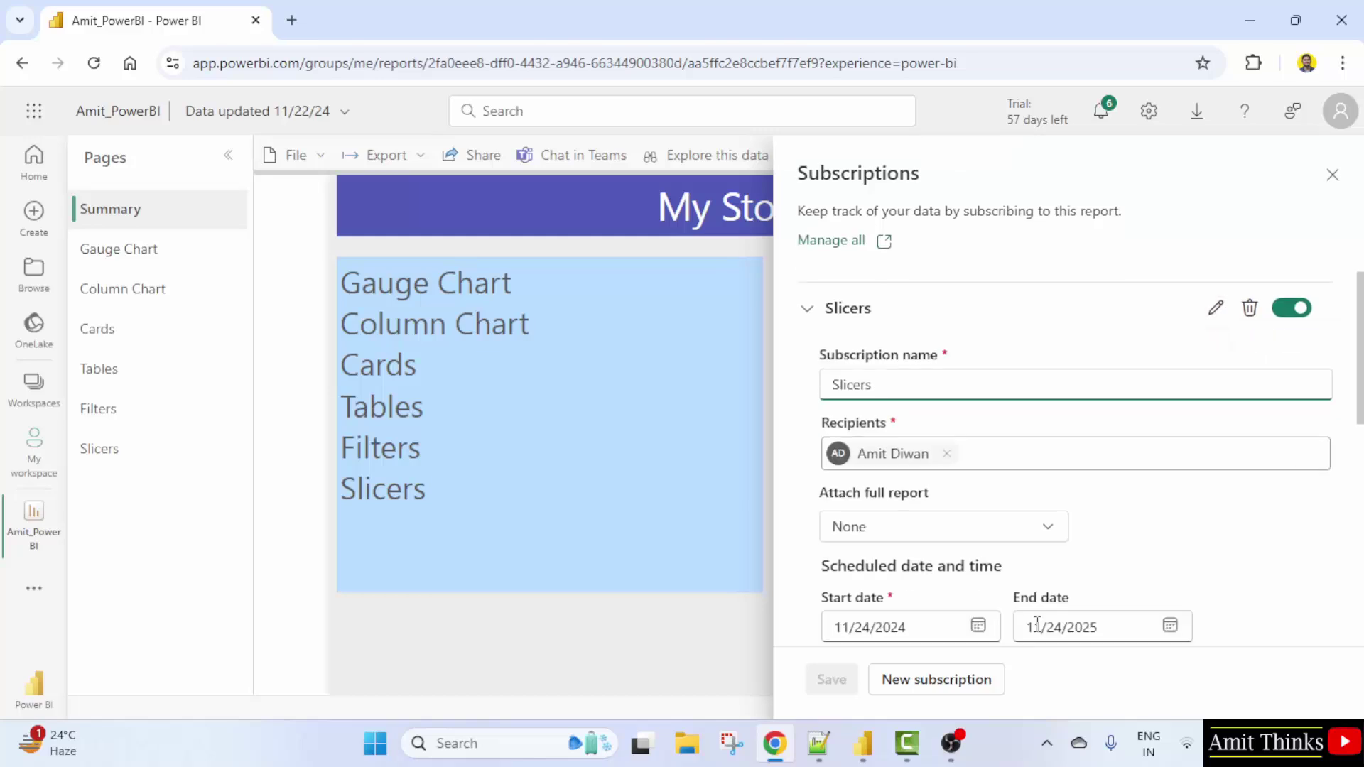
{"action": "scroll", "coordinate": [970, 579], "scroll_direction": "down", "scroll_amount": 8}
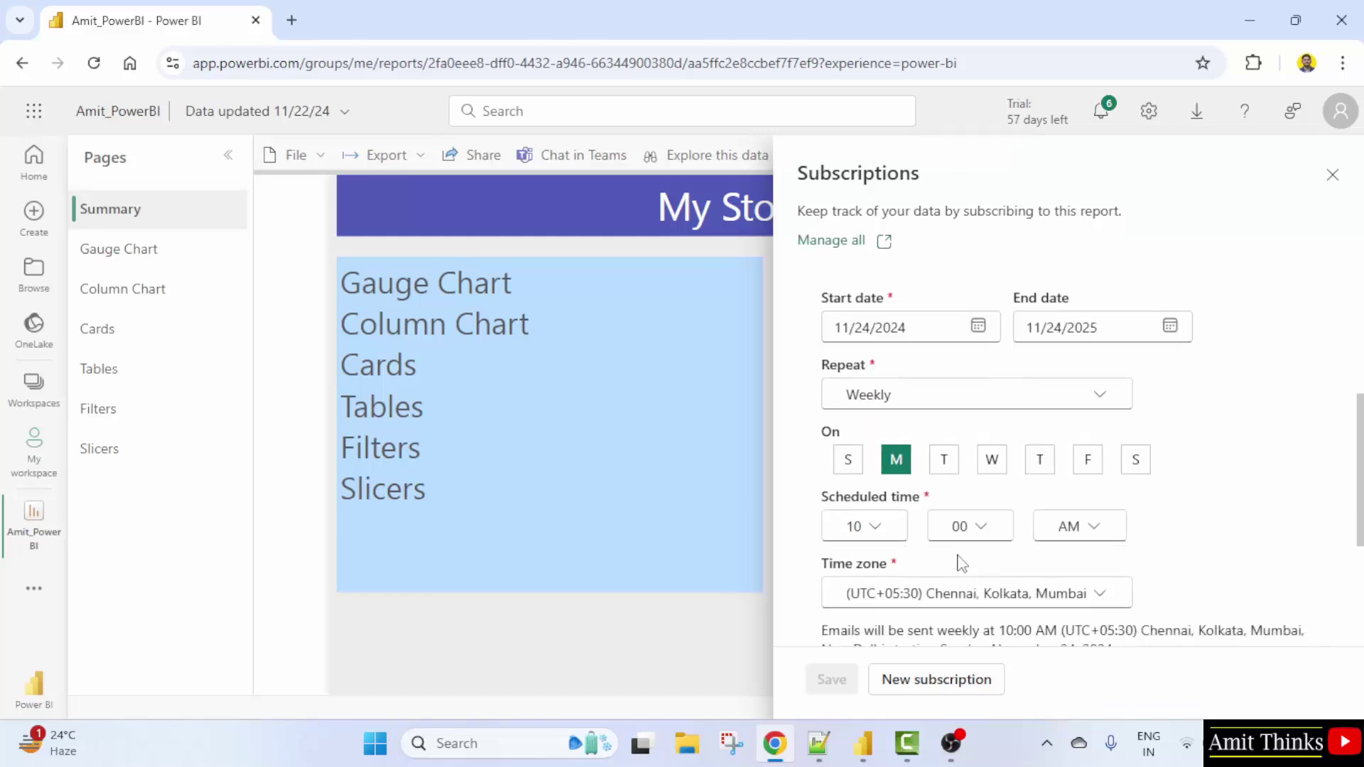
{"action": "scroll", "coordinate": [961, 564], "scroll_direction": "up", "scroll_amount": 8}
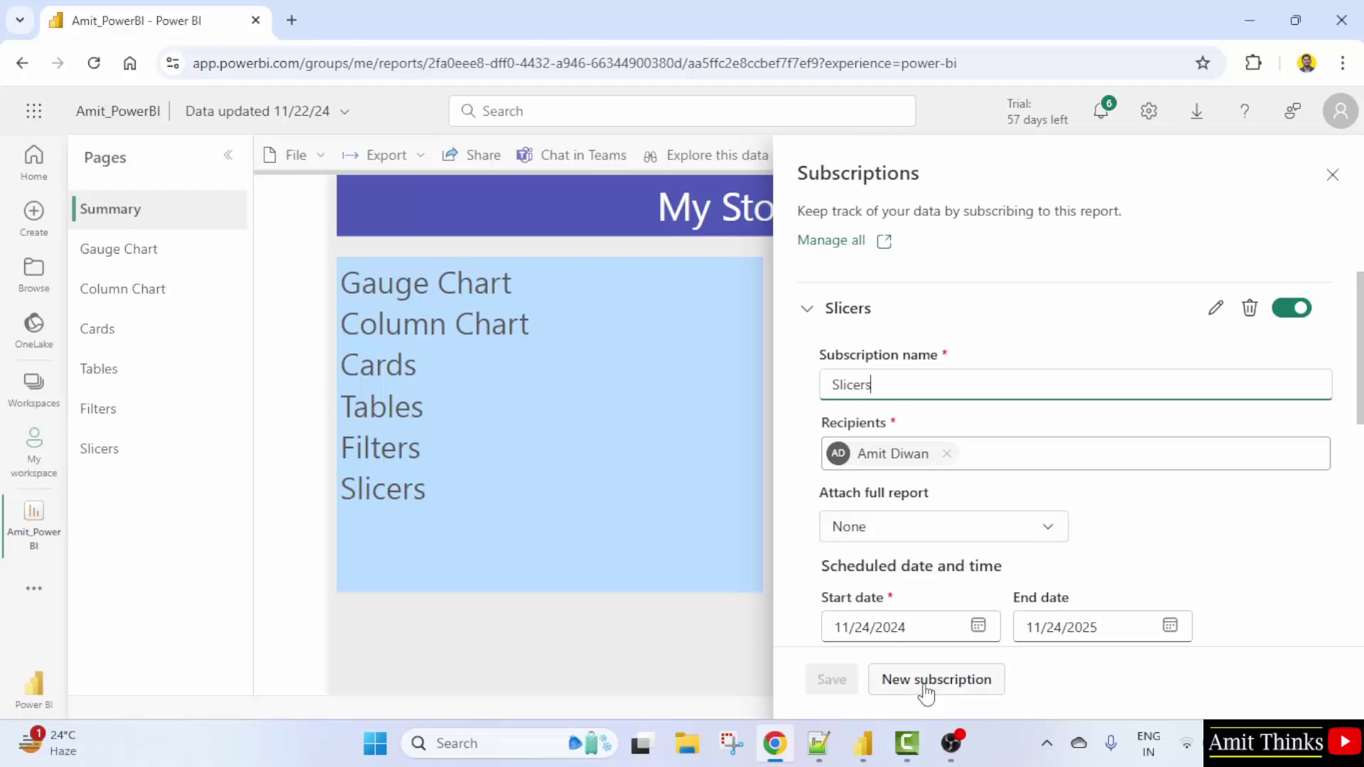
{"action": "left_click", "coordinate": [809, 310]}
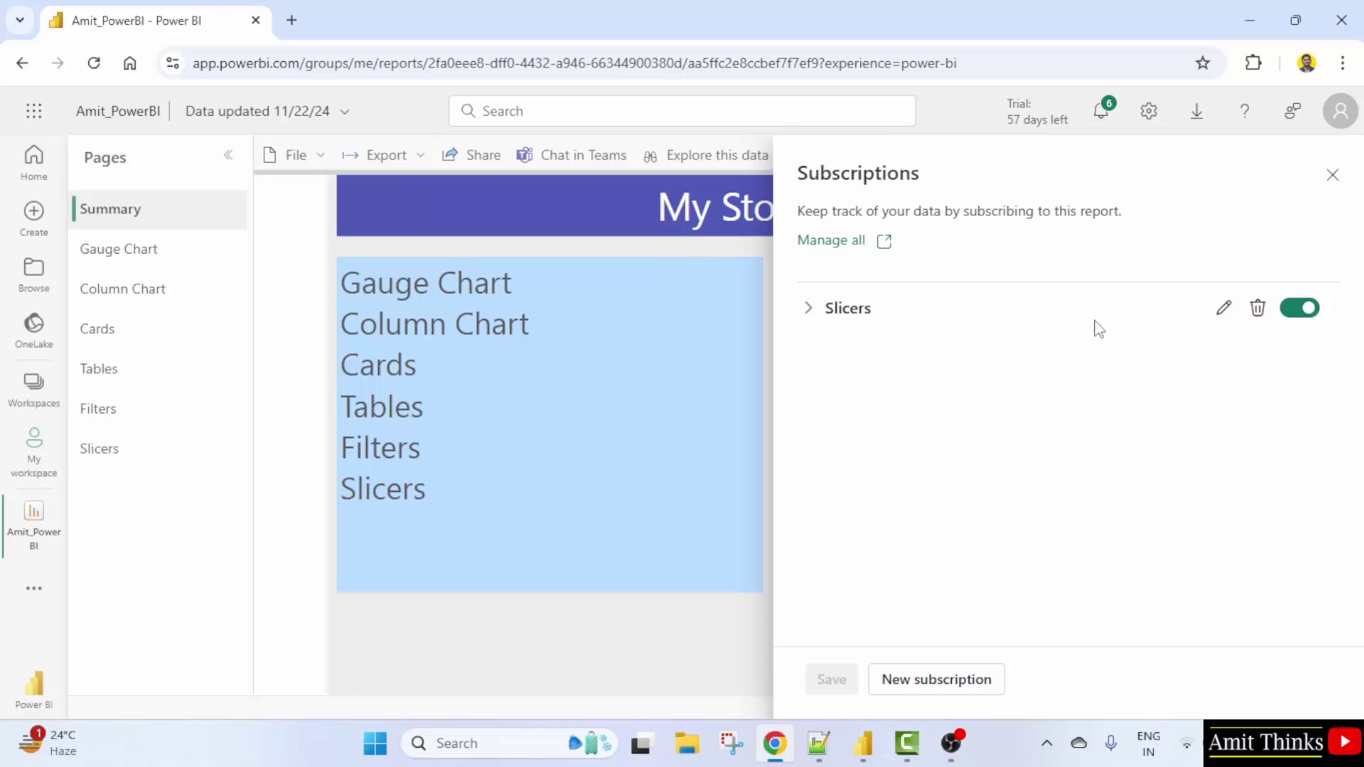
- Start a second subscription named 'Summary', sending daily at 6:45 PM from November 24, 2024
{"action": "left_click", "coordinate": [939, 683]}
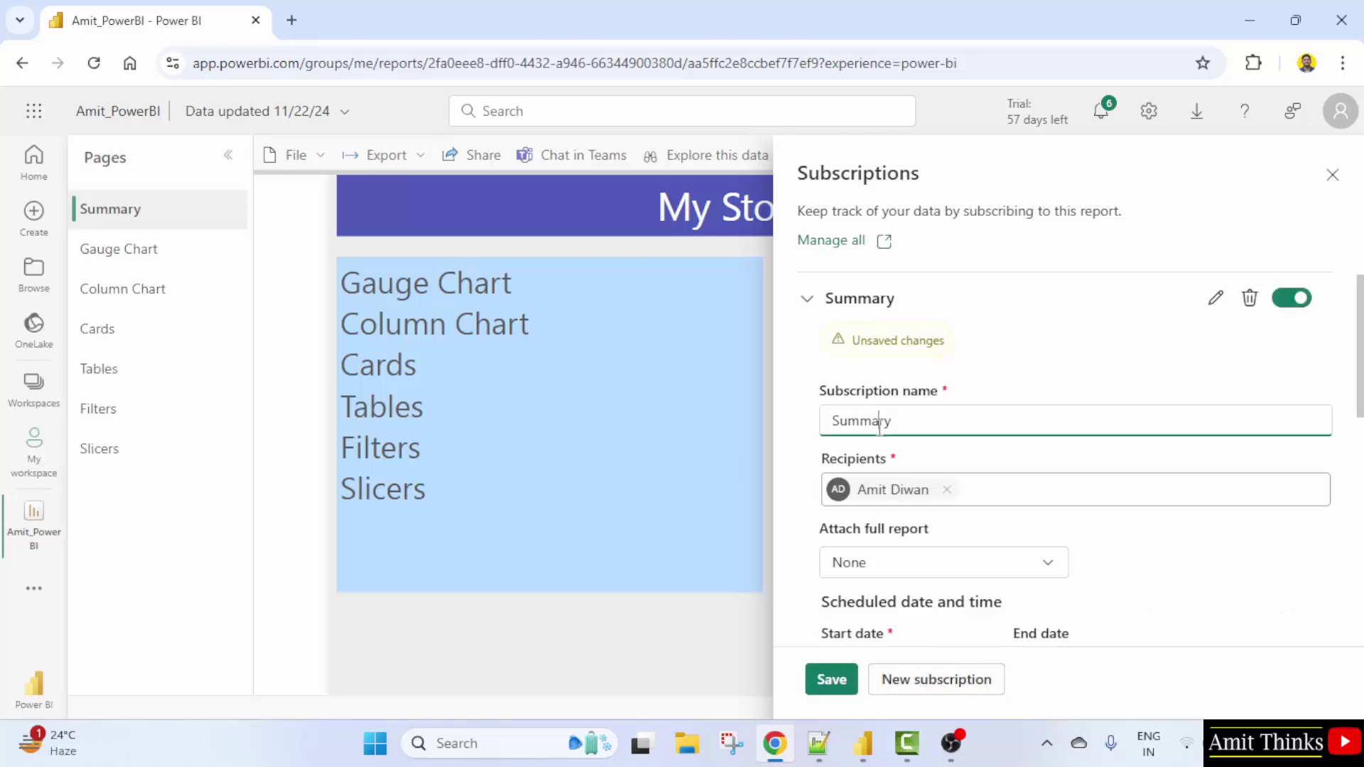
{"action": "double_click", "coordinate": [880, 422]}
{"action": "key", "text": "Right"}
{"action": "scroll", "coordinate": [962, 577], "scroll_direction": "down", "scroll_amount": 3}
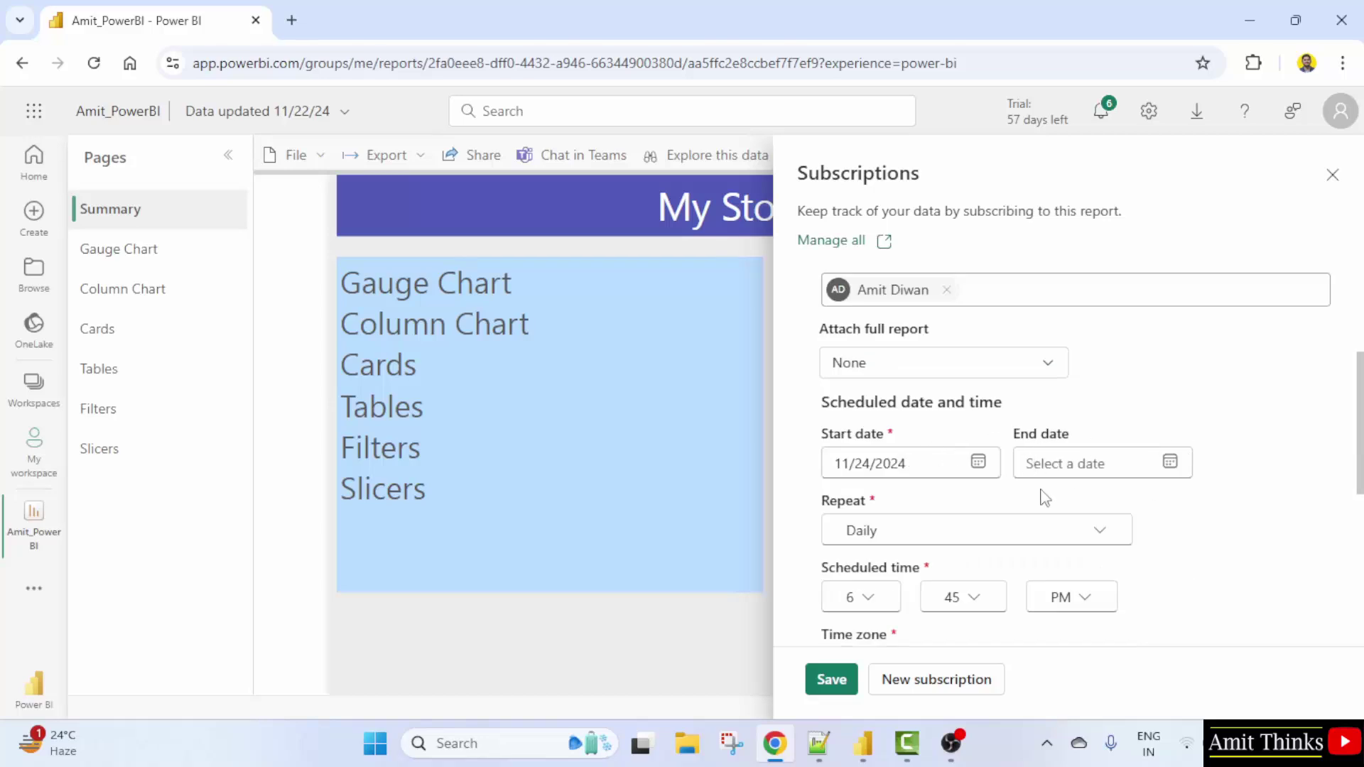
{"action": "scroll", "coordinate": [987, 501], "scroll_direction": "down", "scroll_amount": 2}
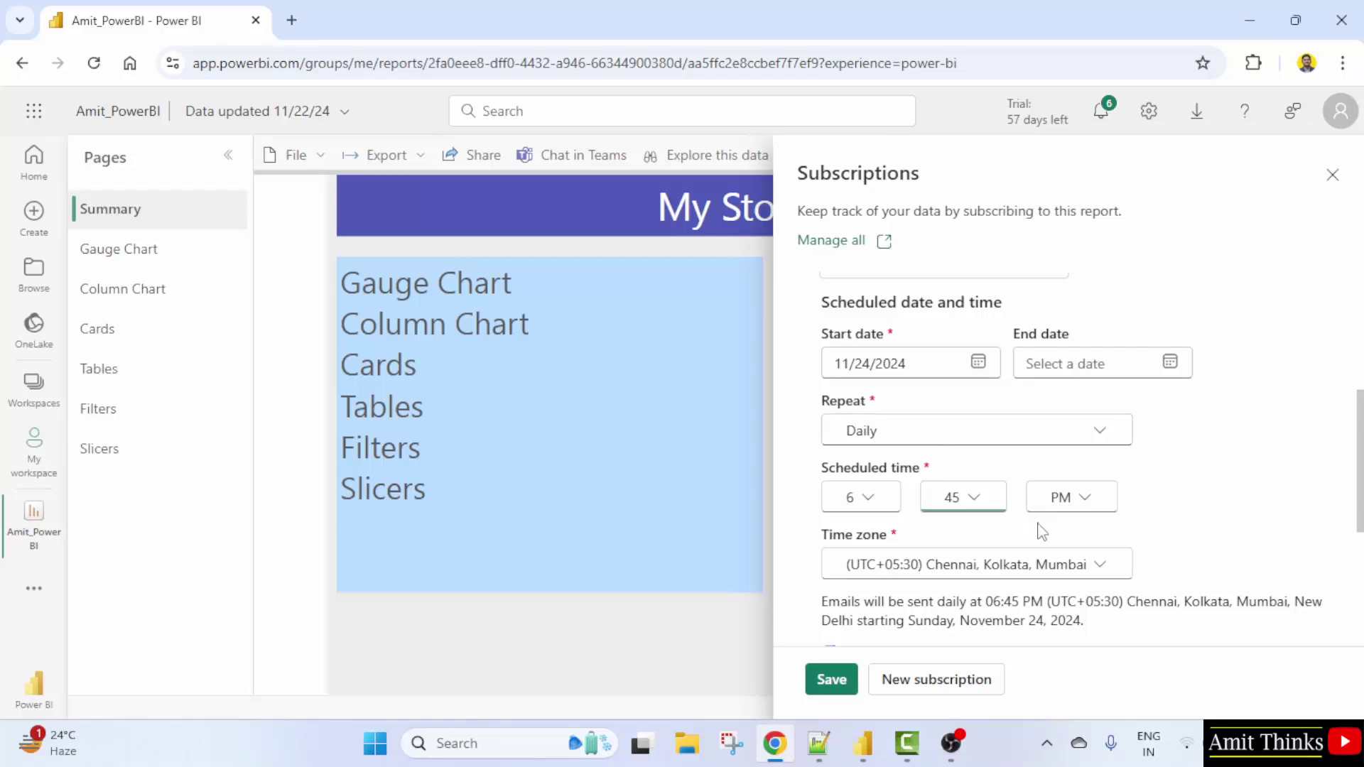
{"action": "scroll", "coordinate": [1042, 532], "scroll_direction": "down", "scroll_amount": 2}
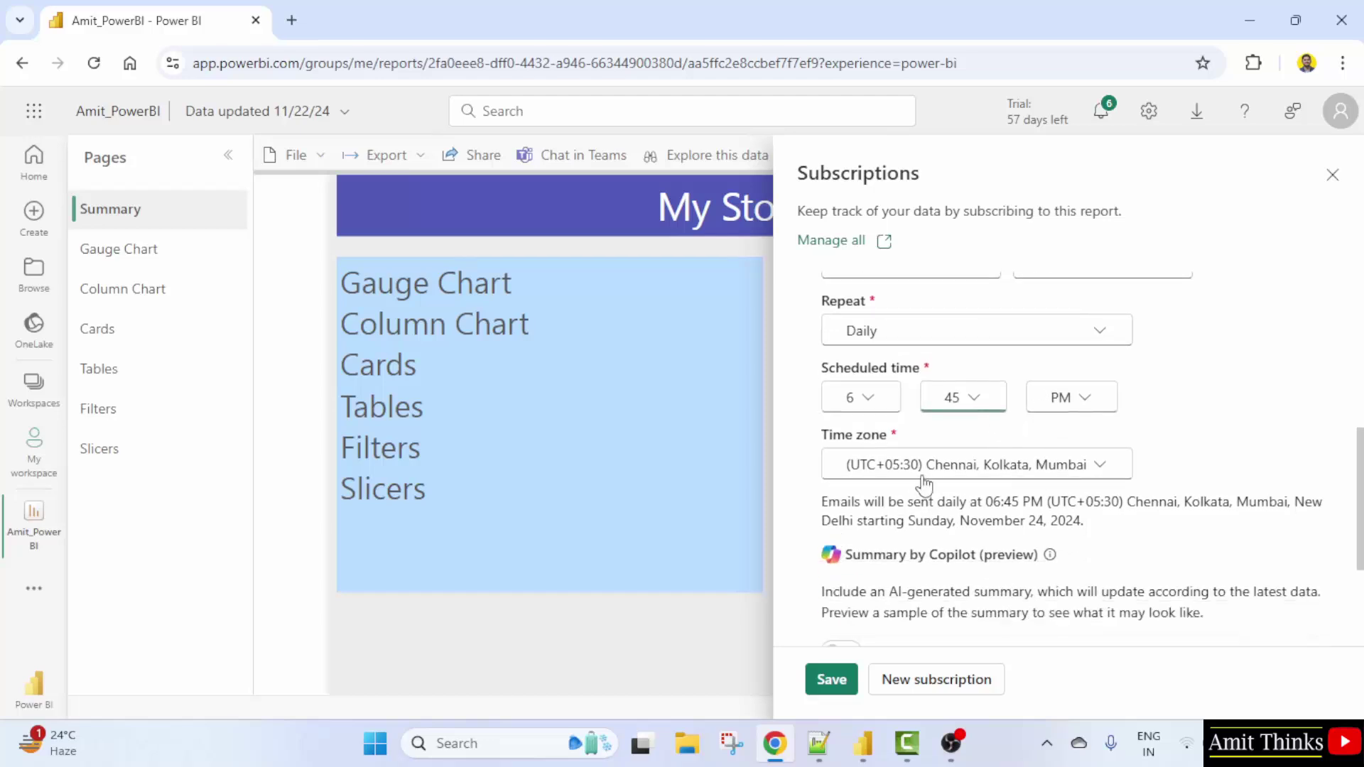
{"action": "scroll", "coordinate": [924, 485], "scroll_direction": "down", "scroll_amount": 3}
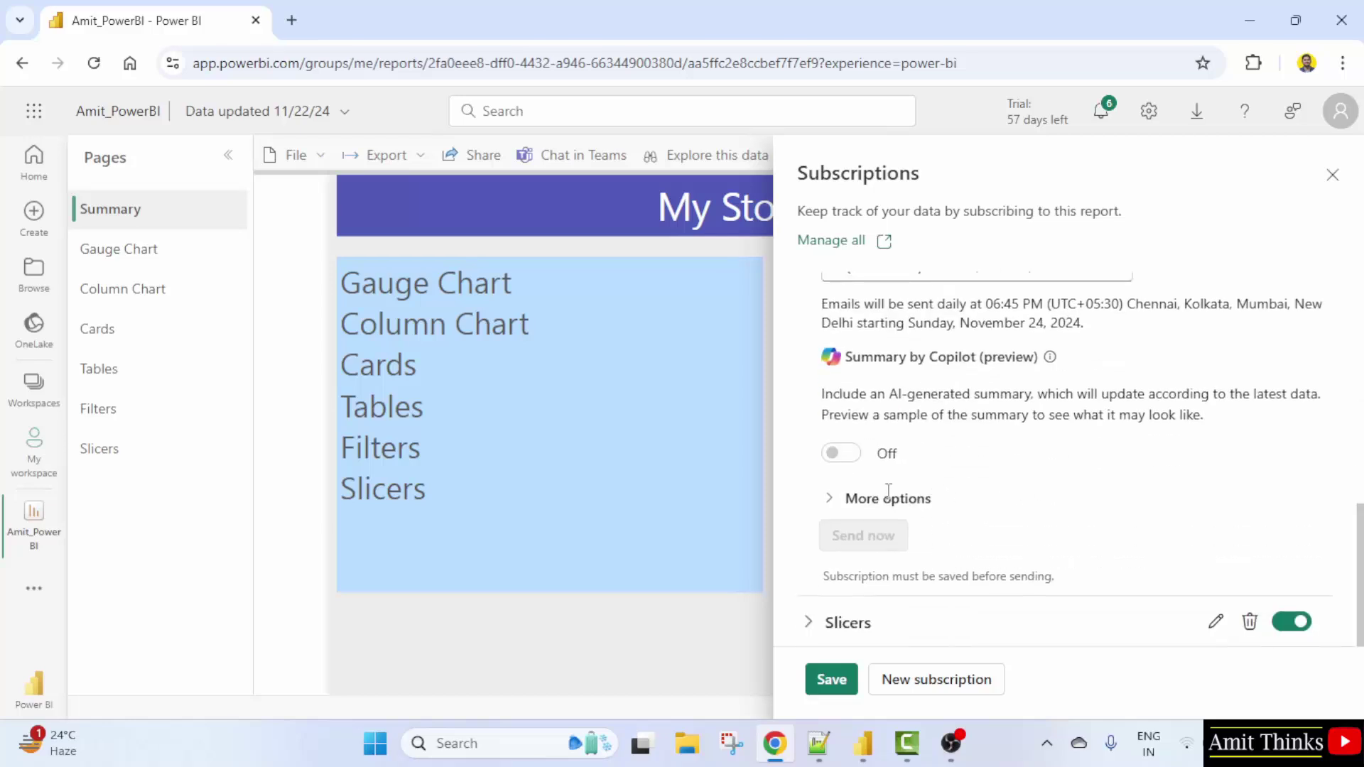
- Enter subject 'Daily Reports' and a message starting 'Dear Team Members,' about the attached report
{"action": "left_click", "coordinate": [846, 500]}
{"action": "scroll", "coordinate": [913, 501], "scroll_direction": "down", "scroll_amount": 2}
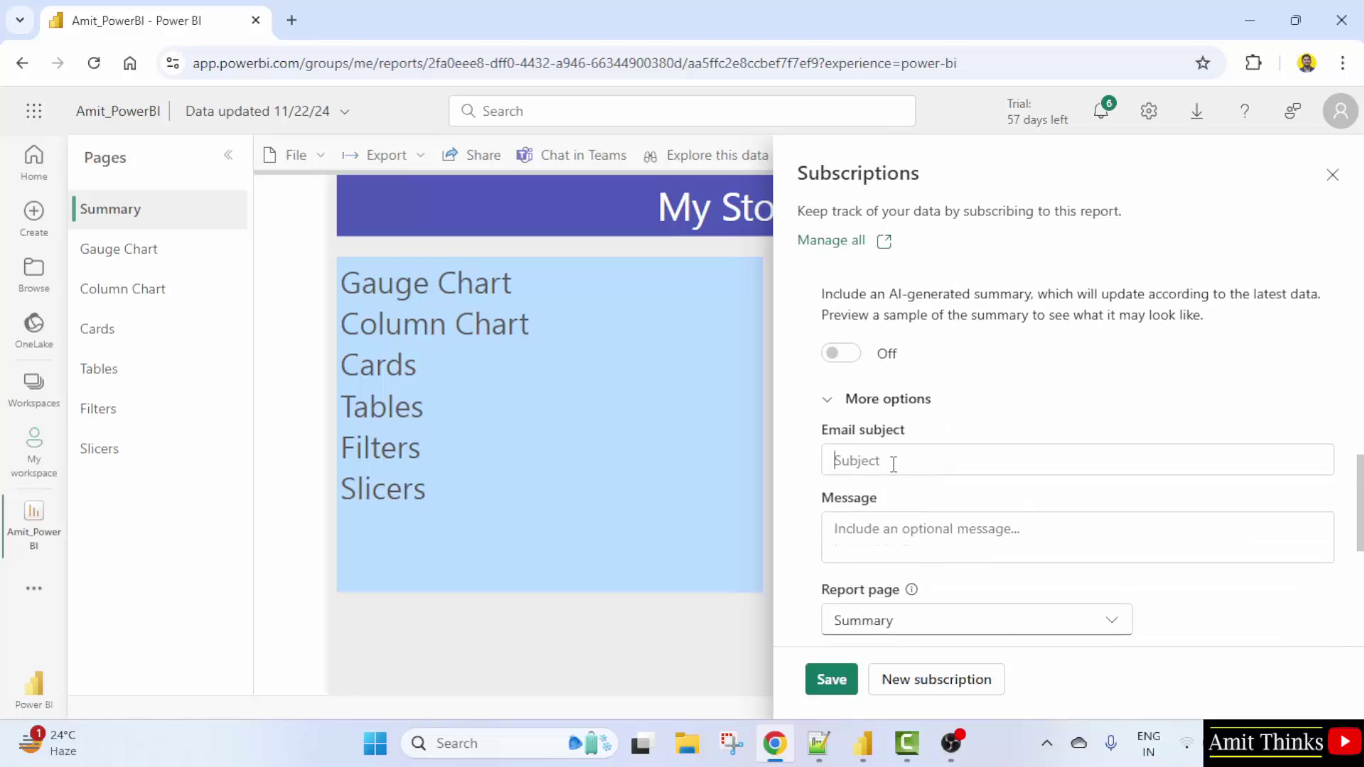
{"action": "type", "text": "Dail Reports"}
{"action": "left_click", "coordinate": [858, 461]}
{"action": "type", "text": "y"}
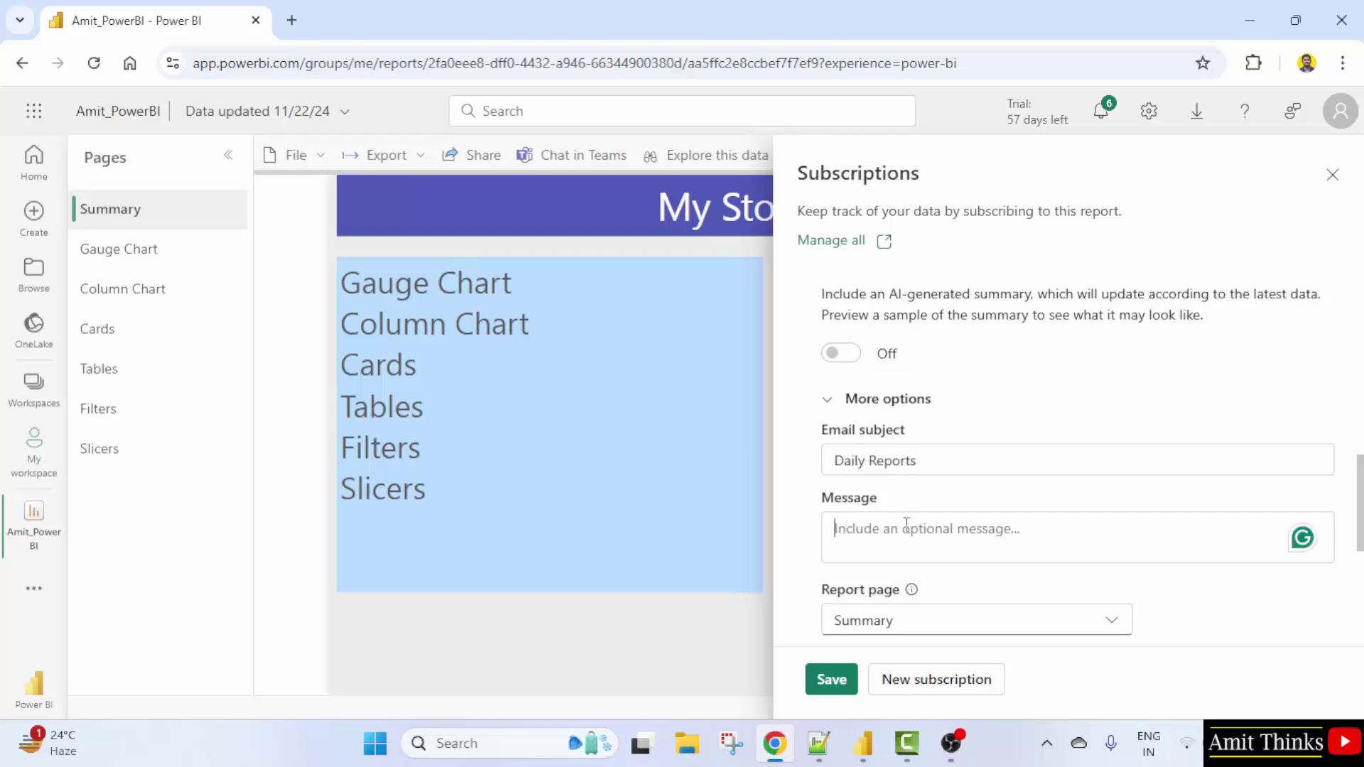
{"action": "type", "text": "Hi"}
{"action": "key", "text": "BackSpace"}
{"action": "type", "text": "D"}
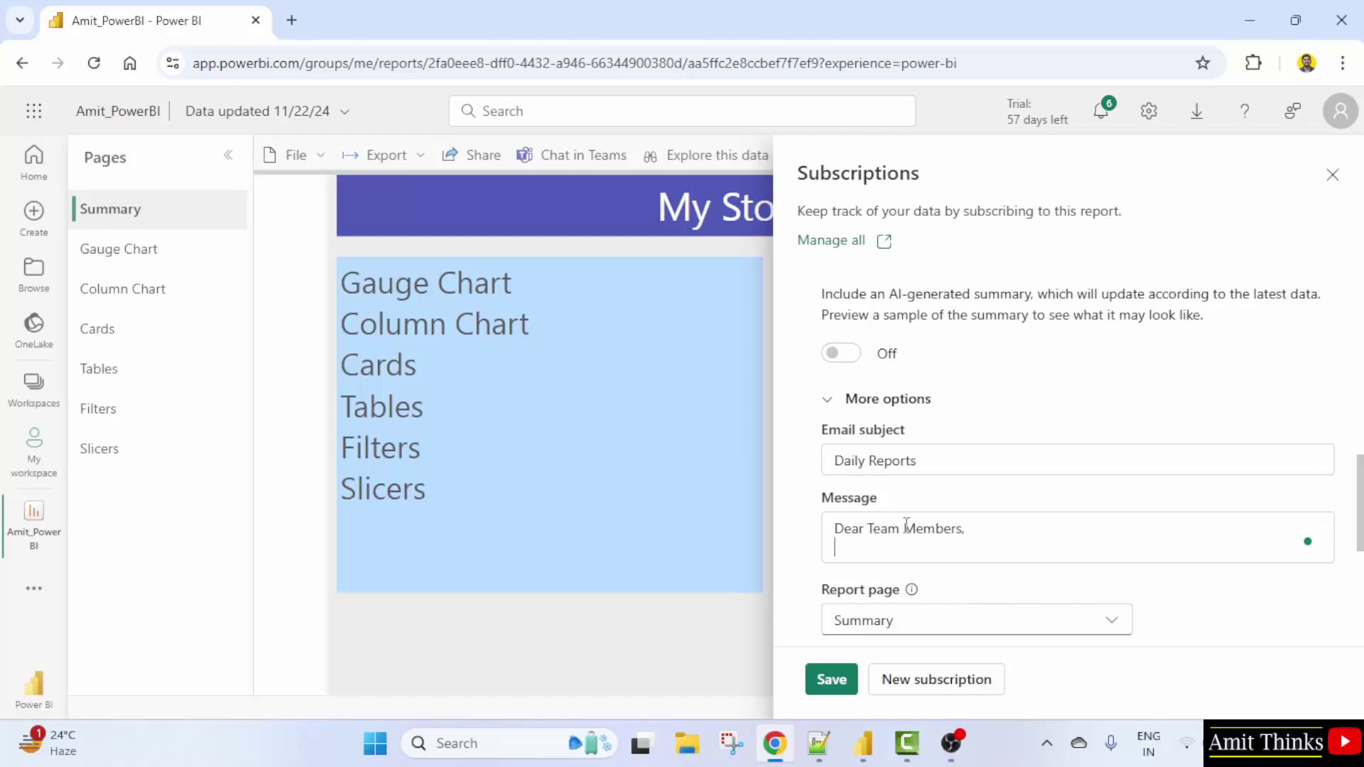
{"action": "type", "text": "ear Team Members,"}
{"action": "key", "text": "Return"}
{"action": "type", "text": "Attached is the sales report."}
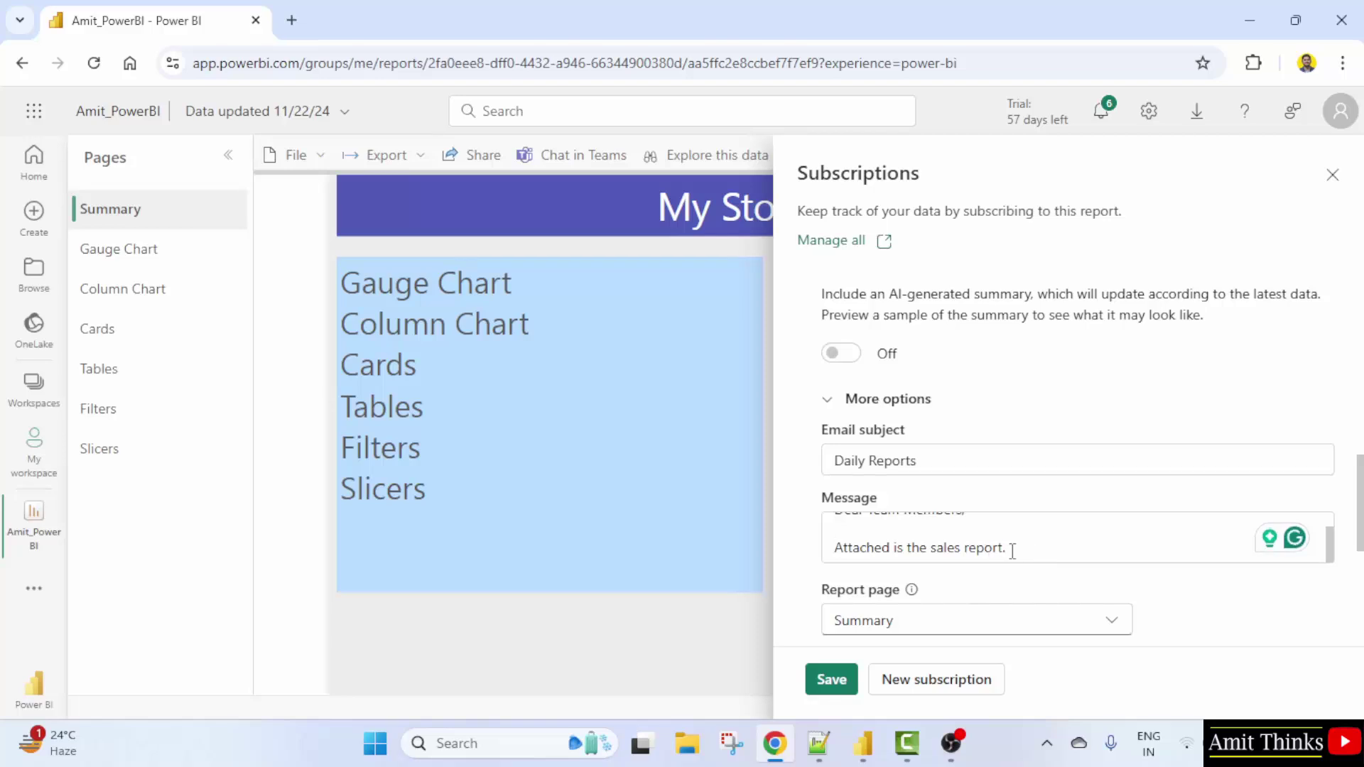
{"action": "scroll", "coordinate": [1016, 562], "scroll_direction": "down", "scroll_amount": 3}
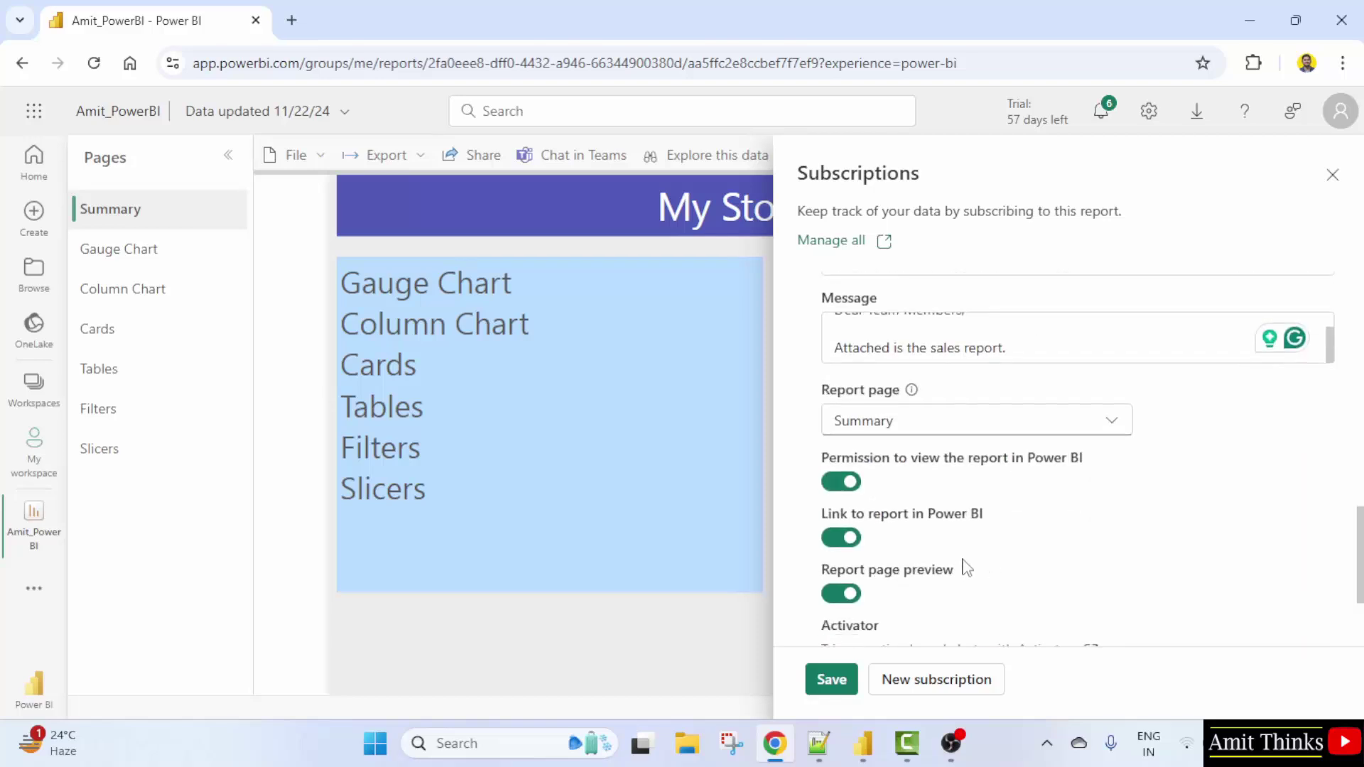
- Choose the Slicers page and save the second subscription
{"action": "left_click", "coordinate": [967, 423]}
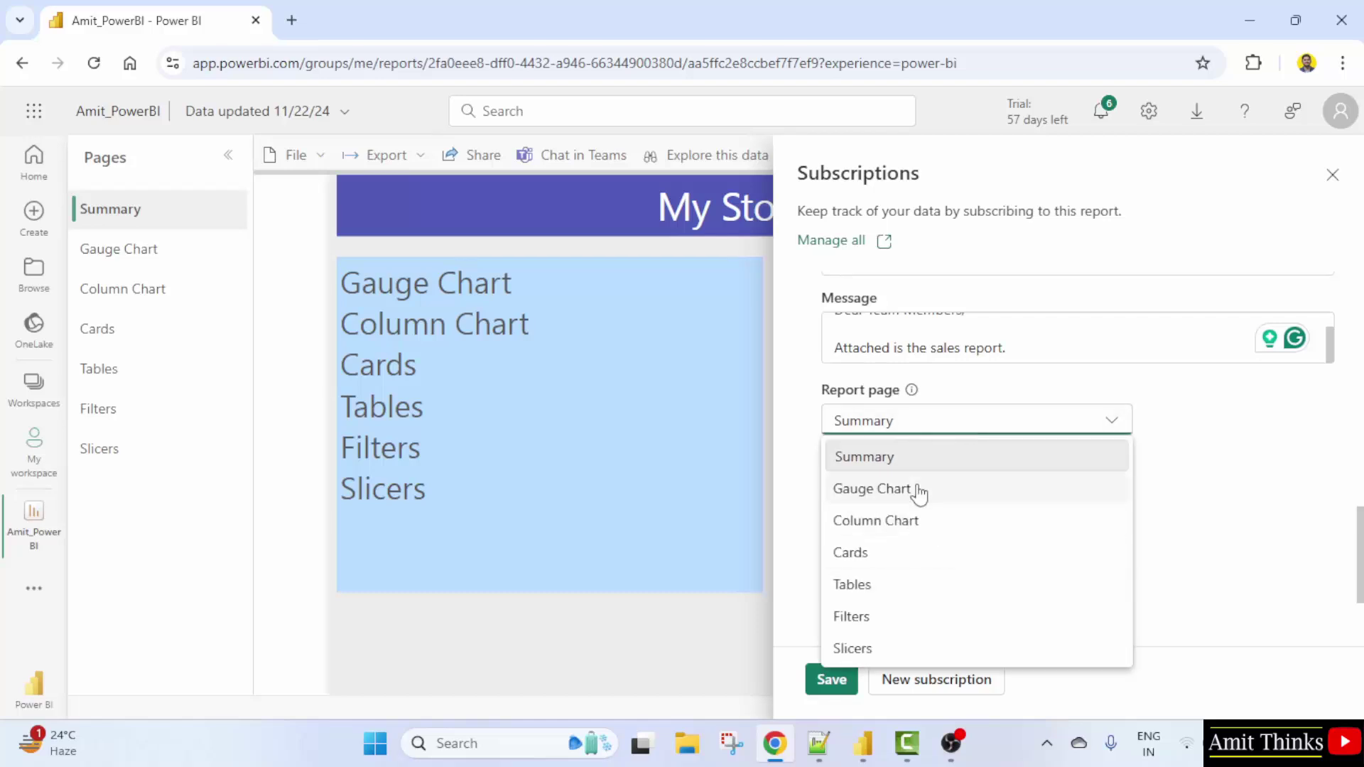
{"action": "left_click", "coordinate": [910, 657]}
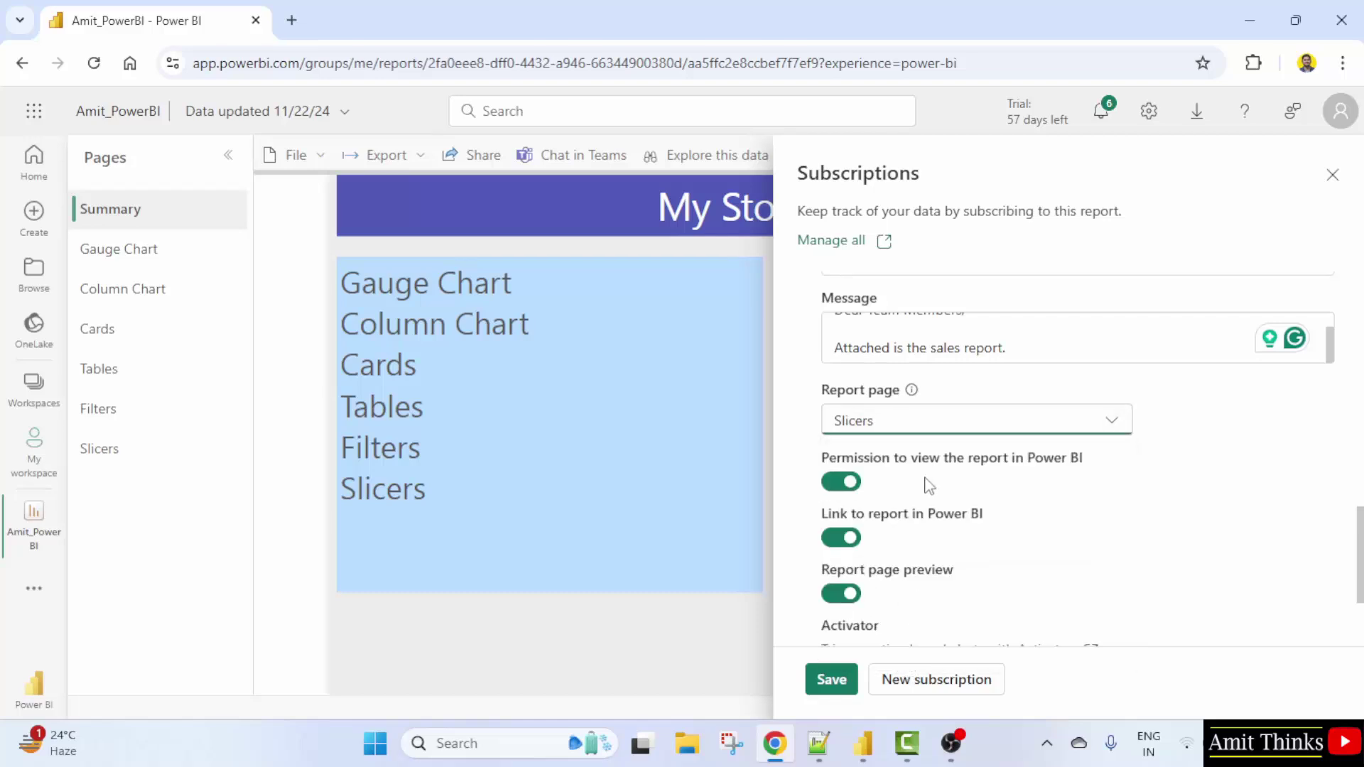
{"action": "scroll", "coordinate": [966, 506], "scroll_direction": "down", "scroll_amount": 3}
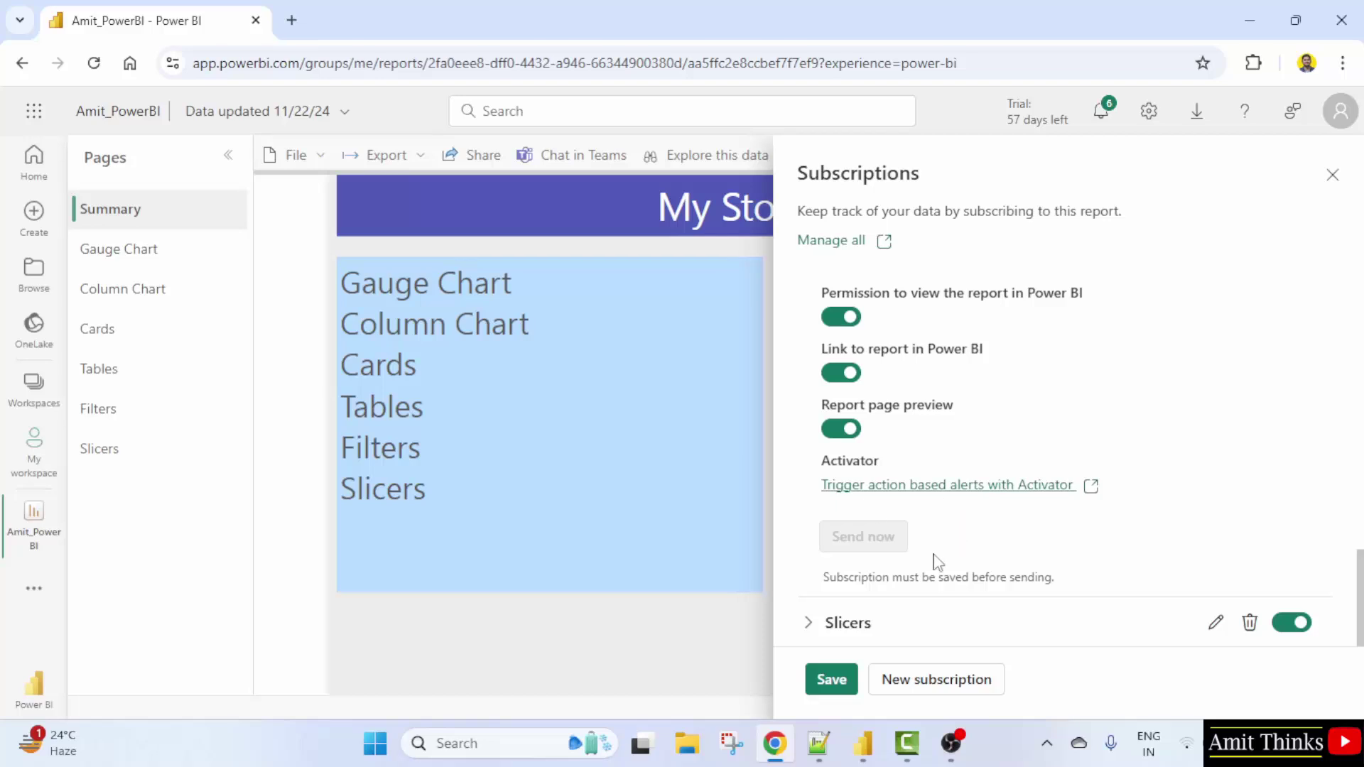
{"action": "left_click", "coordinate": [842, 684]}
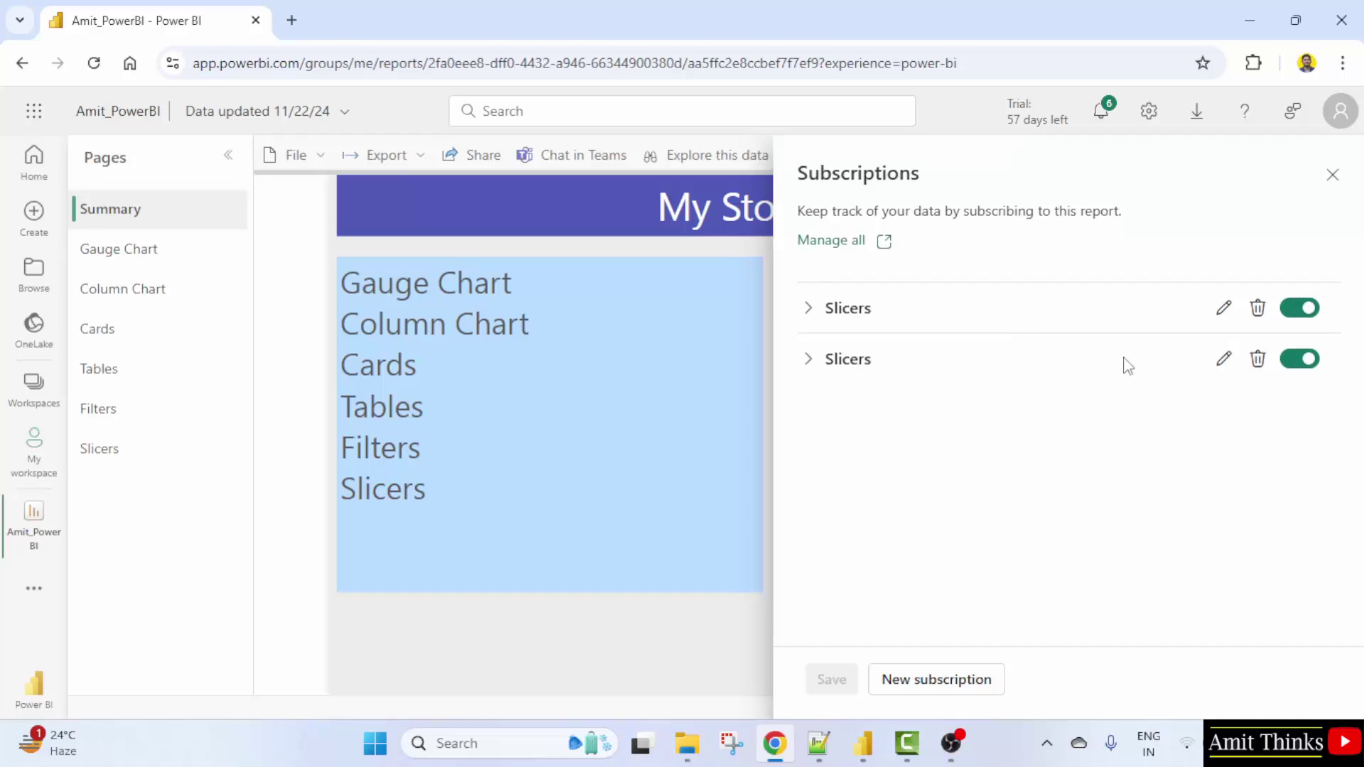
- Open the second subscription for editing and change its send time to 7:00
{"action": "left_click", "coordinate": [1233, 375]}
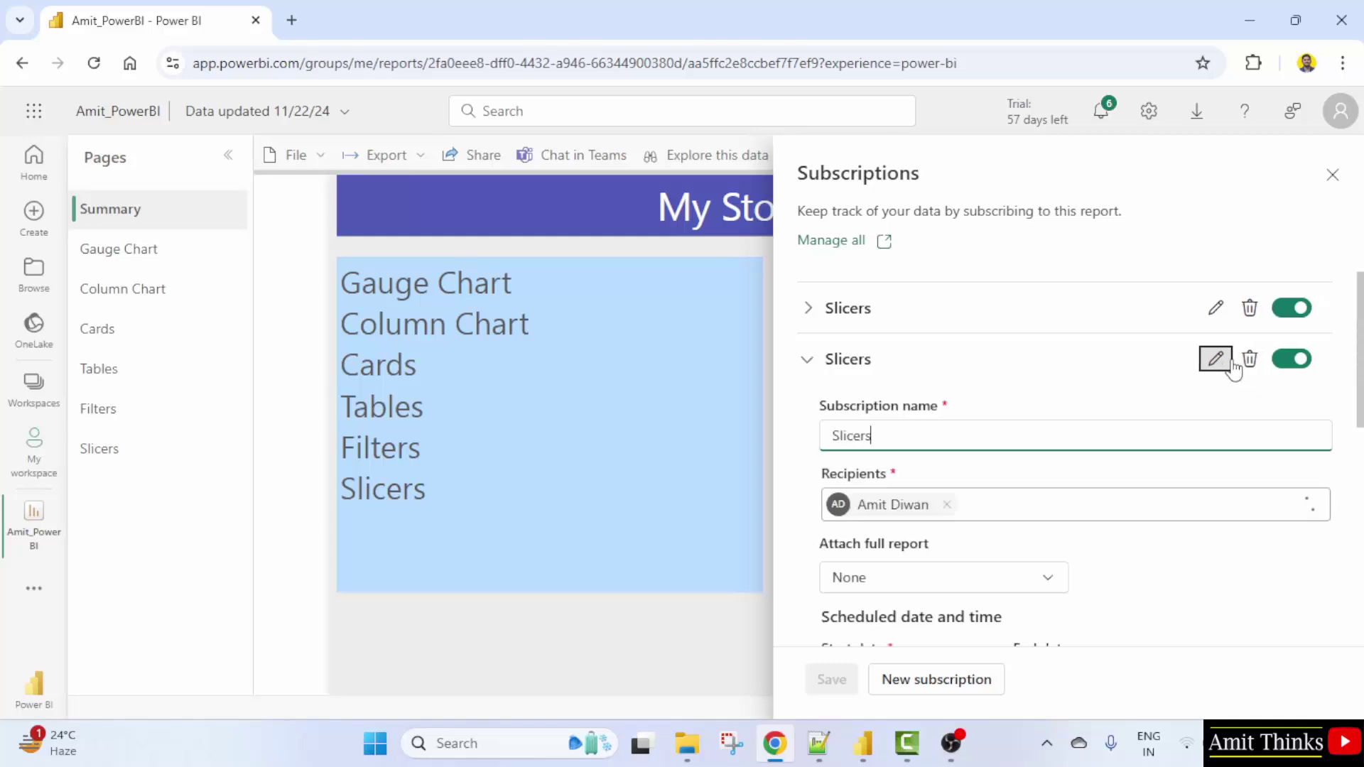
{"action": "scroll", "coordinate": [1191, 538], "scroll_direction": "down", "scroll_amount": 2}
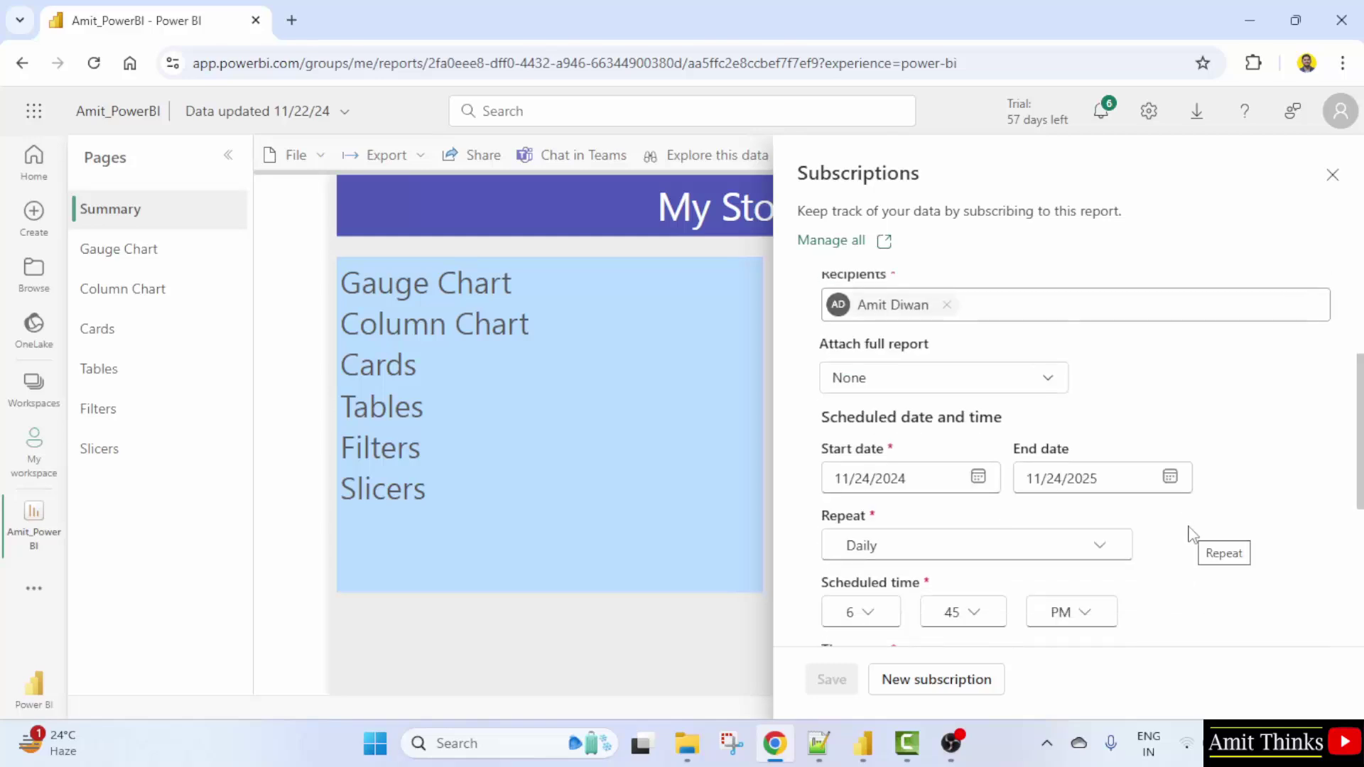
{"action": "scroll", "coordinate": [888, 499], "scroll_direction": "down", "scroll_amount": 3}
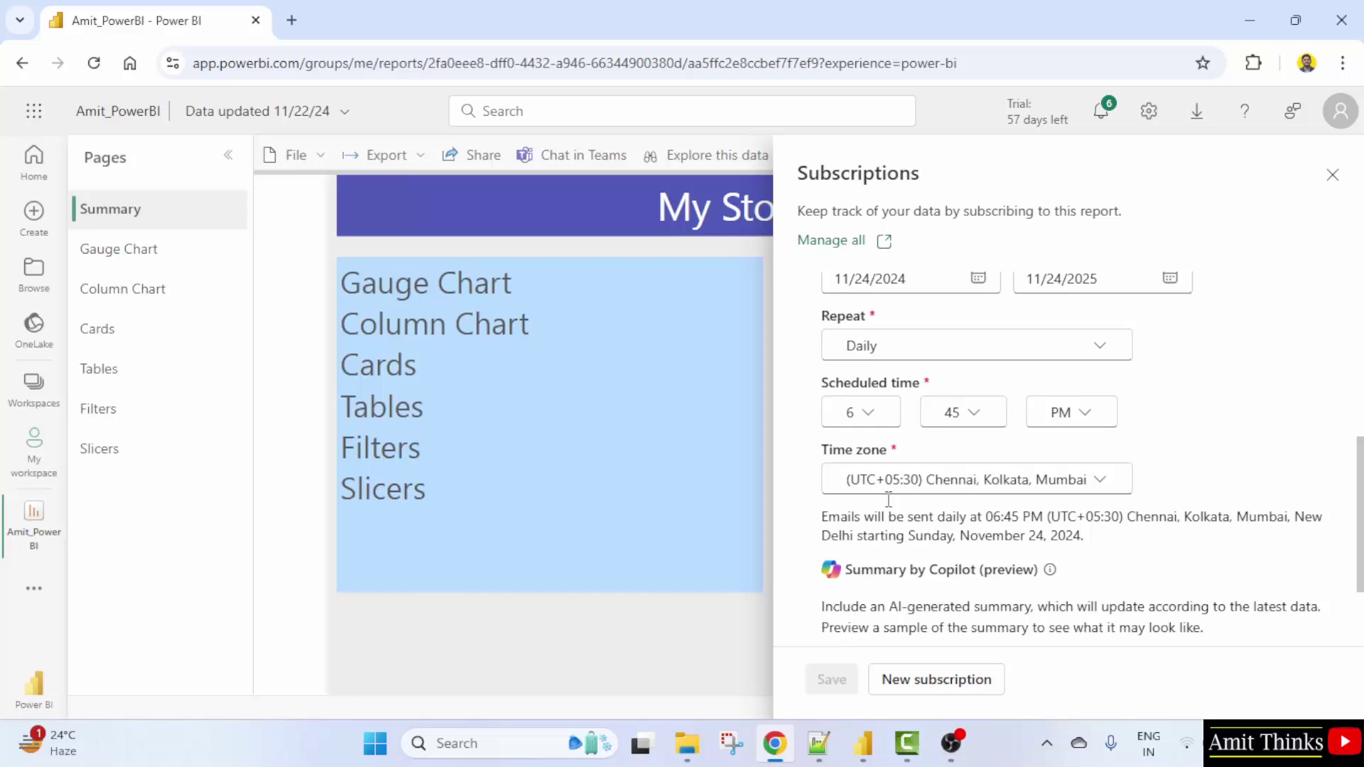
{"action": "left_click", "coordinate": [865, 418]}
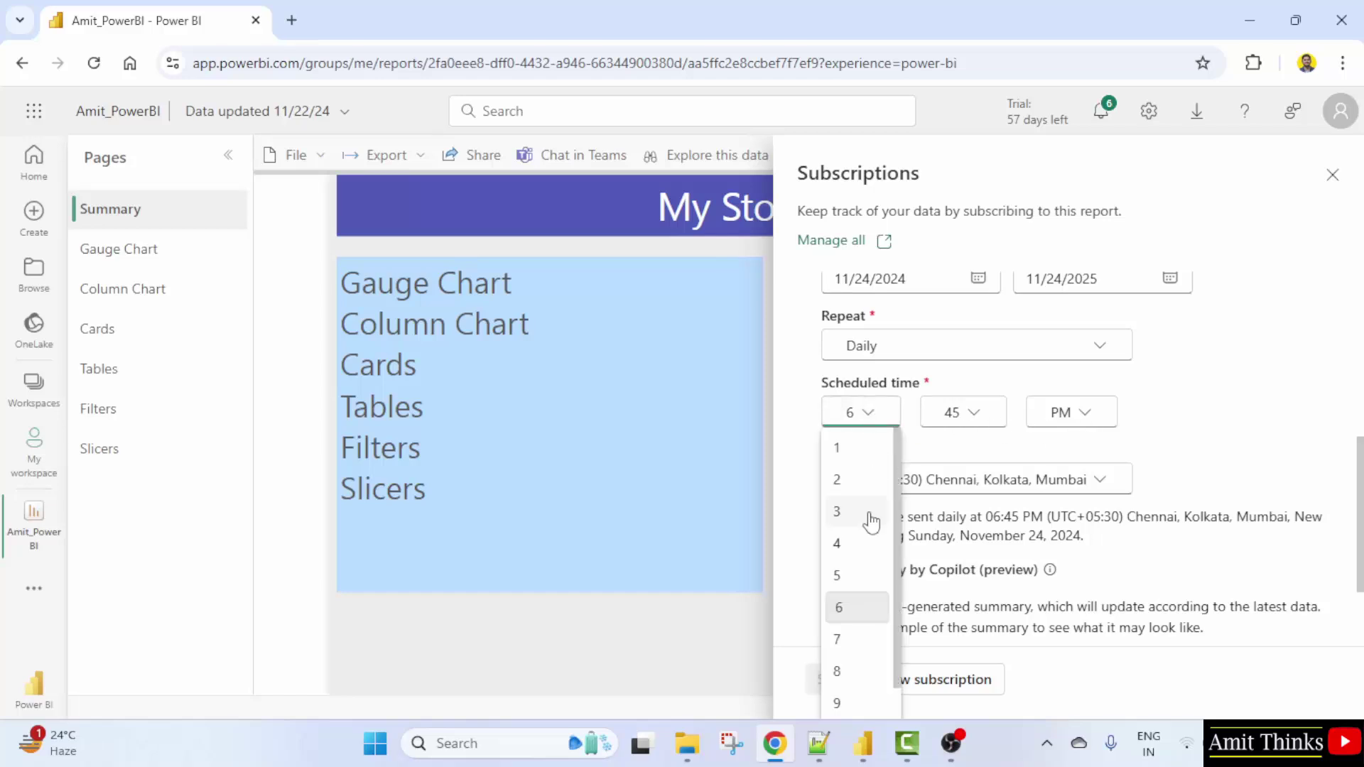
{"action": "left_click", "coordinate": [866, 641]}
{"action": "left_click", "coordinate": [974, 414]}
{"action": "left_click", "coordinate": [991, 447]}
- Review the start and end dates and keep the full report unattached
{"action": "scroll", "coordinate": [1176, 449], "scroll_direction": "up", "scroll_amount": 3}
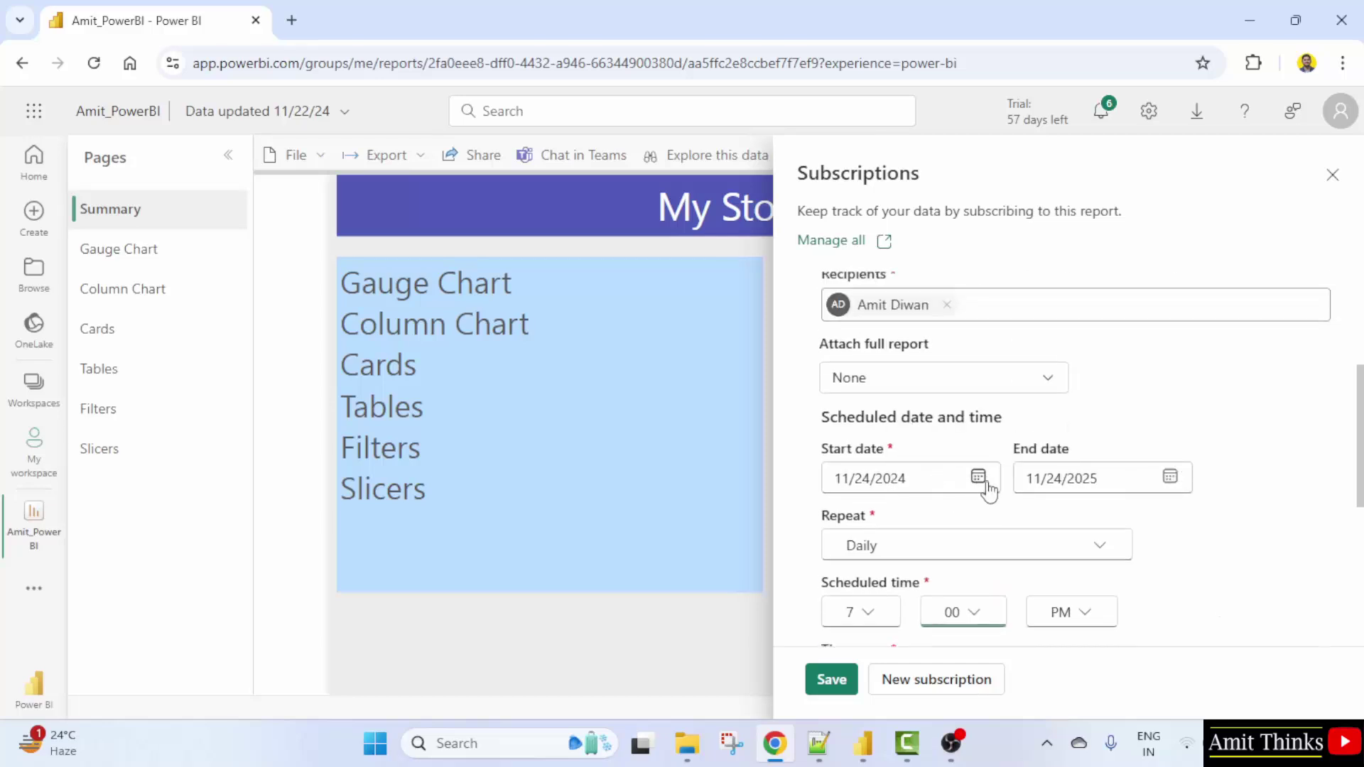
{"action": "left_click", "coordinate": [980, 483]}
{"action": "left_click", "coordinate": [1171, 481]}
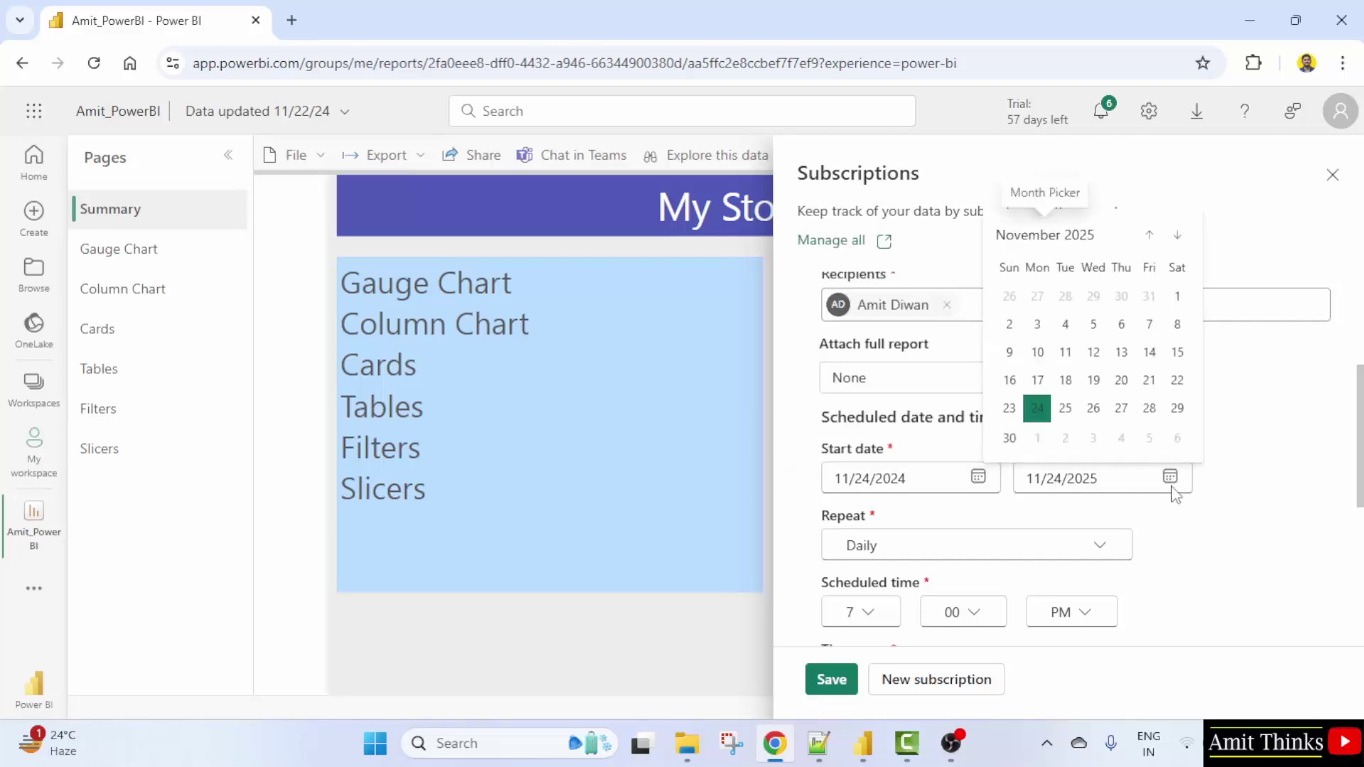
{"action": "left_click", "coordinate": [1249, 491]}
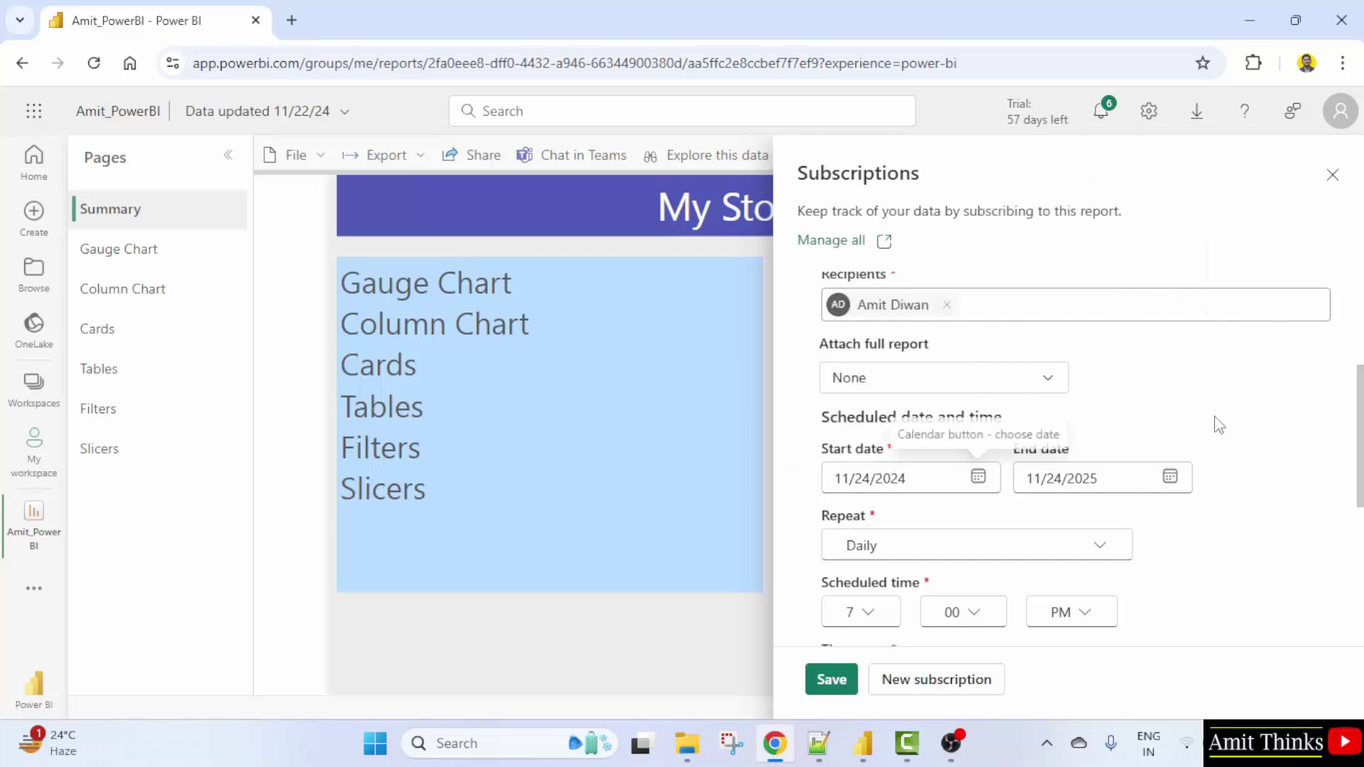
{"action": "left_click", "coordinate": [1024, 388]}
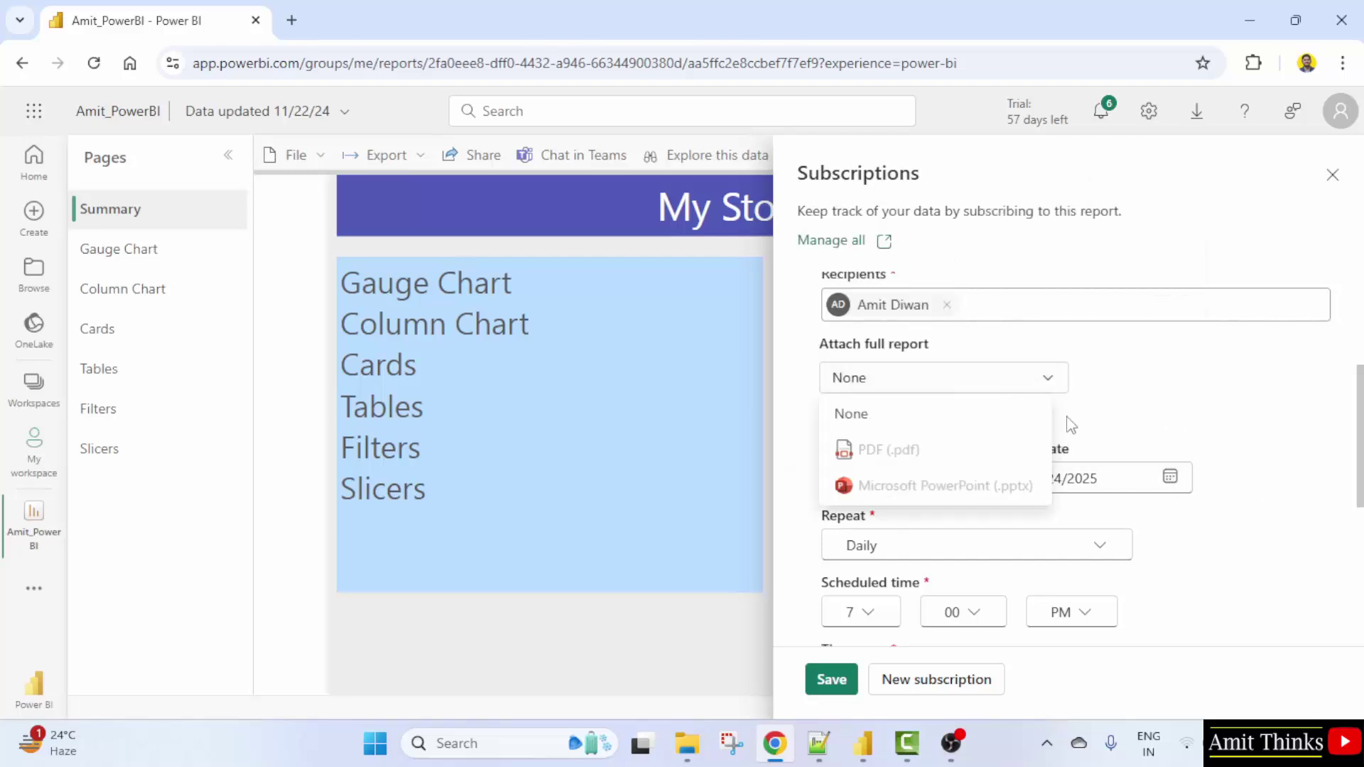
{"action": "left_click", "coordinate": [1155, 401]}
{"action": "scroll", "coordinate": [1193, 530], "scroll_direction": "down", "scroll_amount": 3}
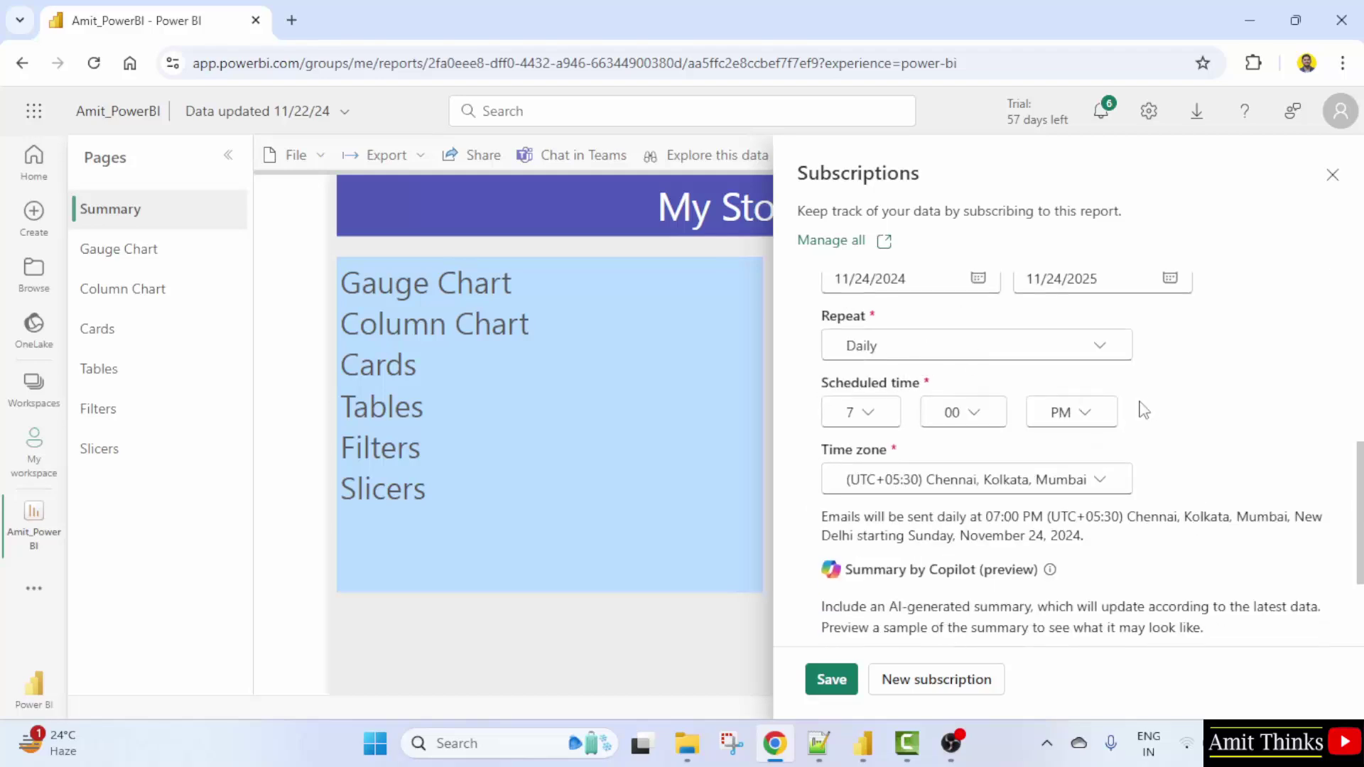
{"action": "scroll", "coordinate": [1005, 469], "scroll_direction": "down", "scroll_amount": 2}
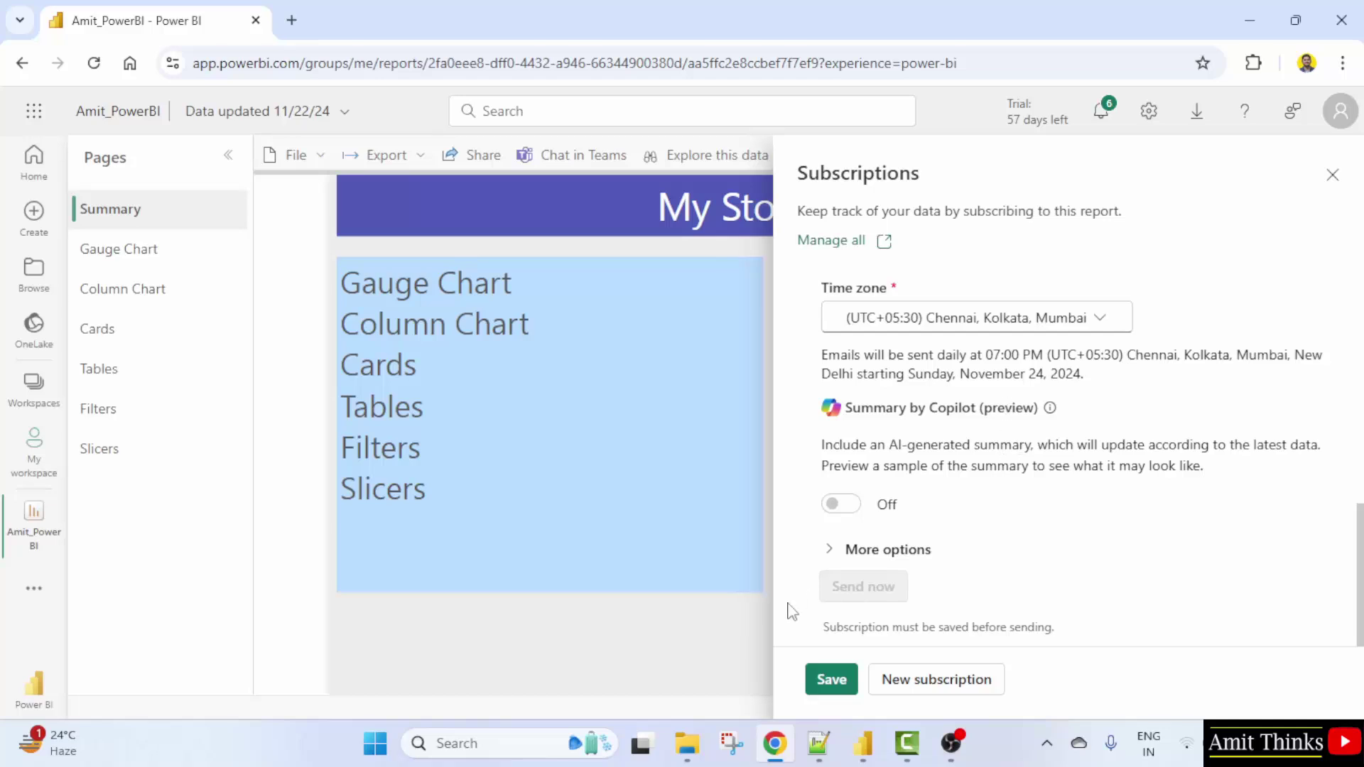
- Review the Daily Reports subject, message and Slicers page, then save the subscription
{"action": "left_click", "coordinate": [901, 549]}
{"action": "scroll", "coordinate": [905, 573], "scroll_direction": "down", "scroll_amount": 2}
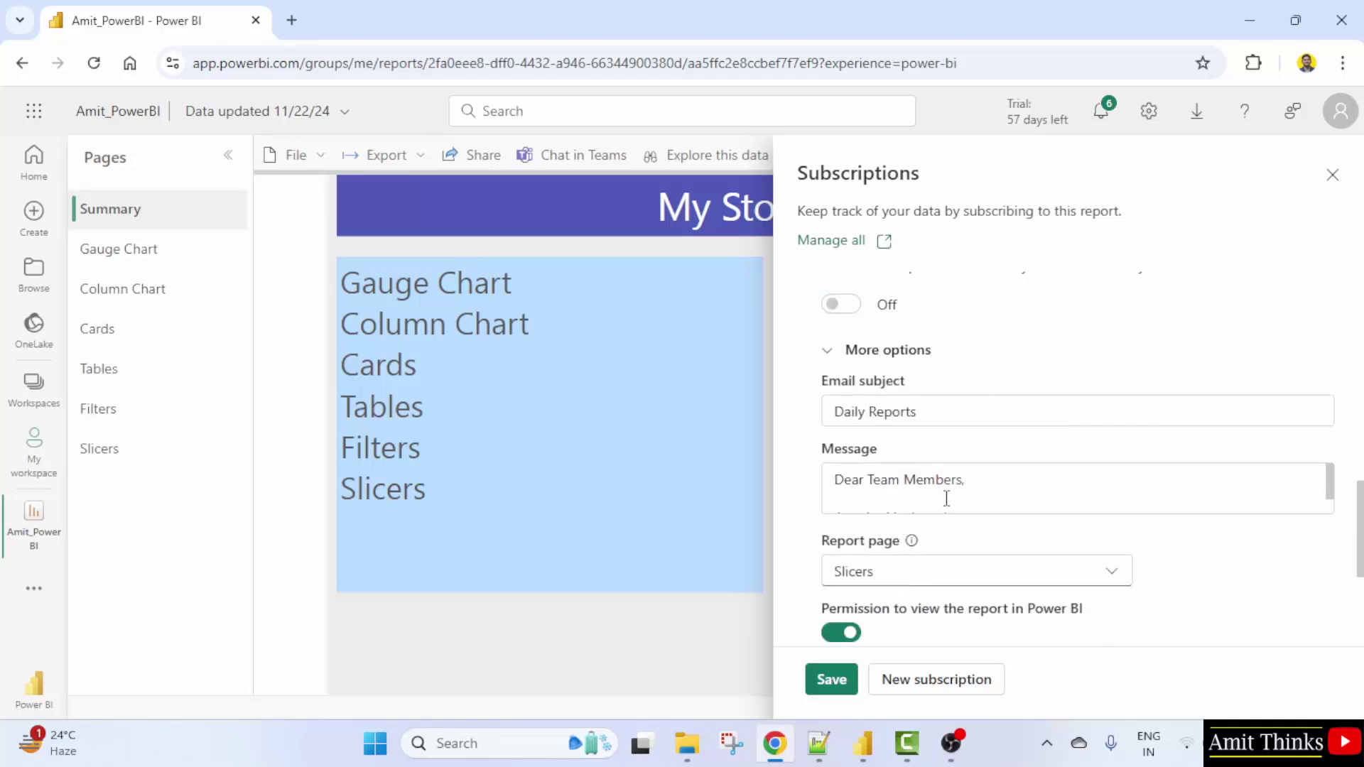
{"action": "scroll", "coordinate": [947, 500], "scroll_direction": "down", "scroll_amount": 3}
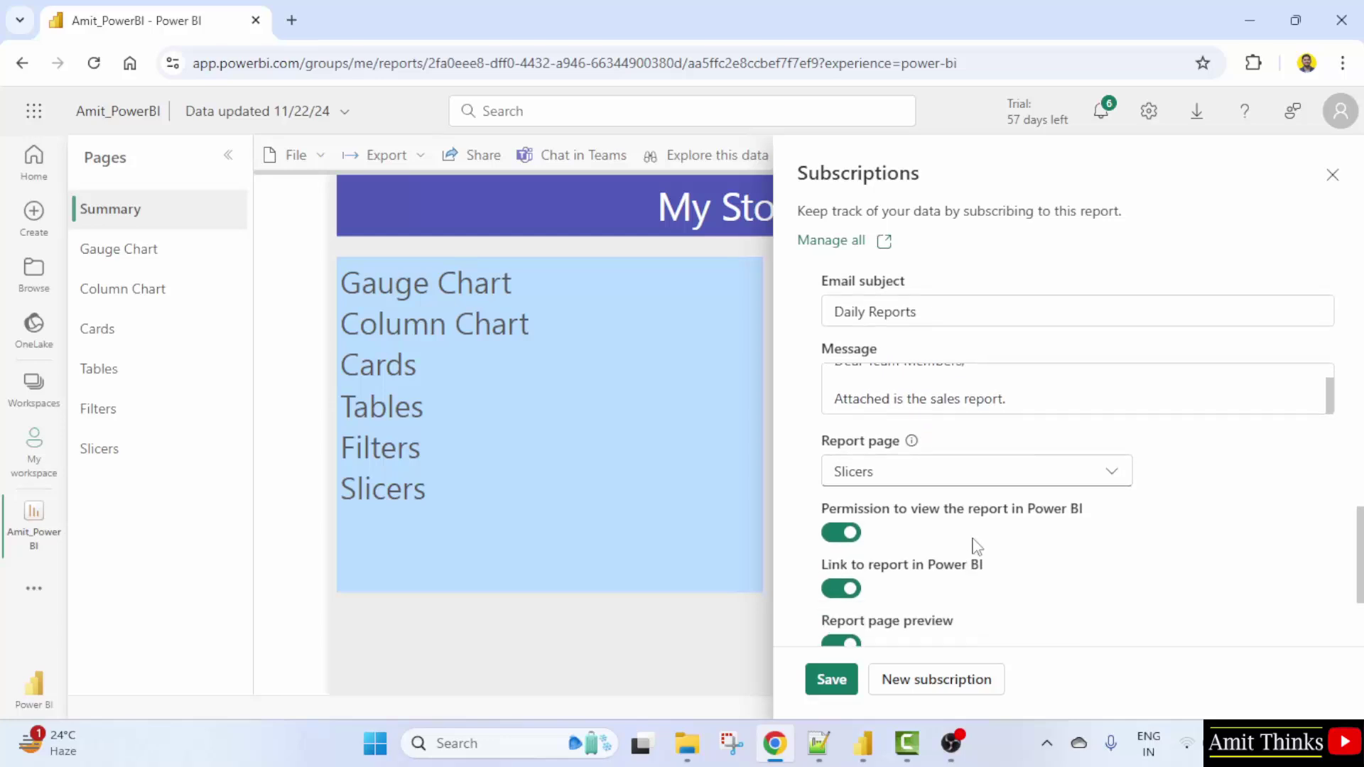
{"action": "scroll", "coordinate": [974, 547], "scroll_direction": "down", "scroll_amount": 2}
{"action": "scroll", "coordinate": [898, 518], "scroll_direction": "up", "scroll_amount": 2}
{"action": "scroll", "coordinate": [903, 522], "scroll_direction": "down", "scroll_amount": 2}
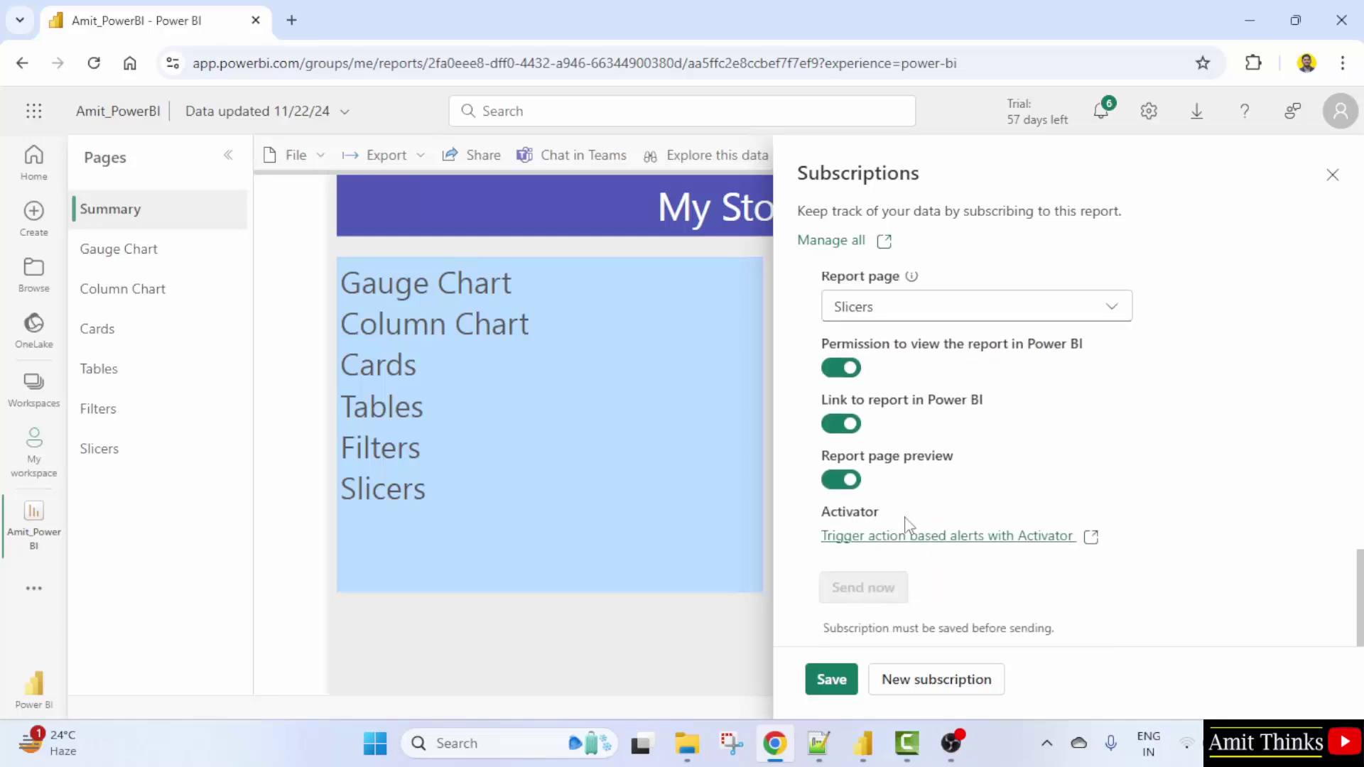
{"action": "left_click", "coordinate": [835, 680]}
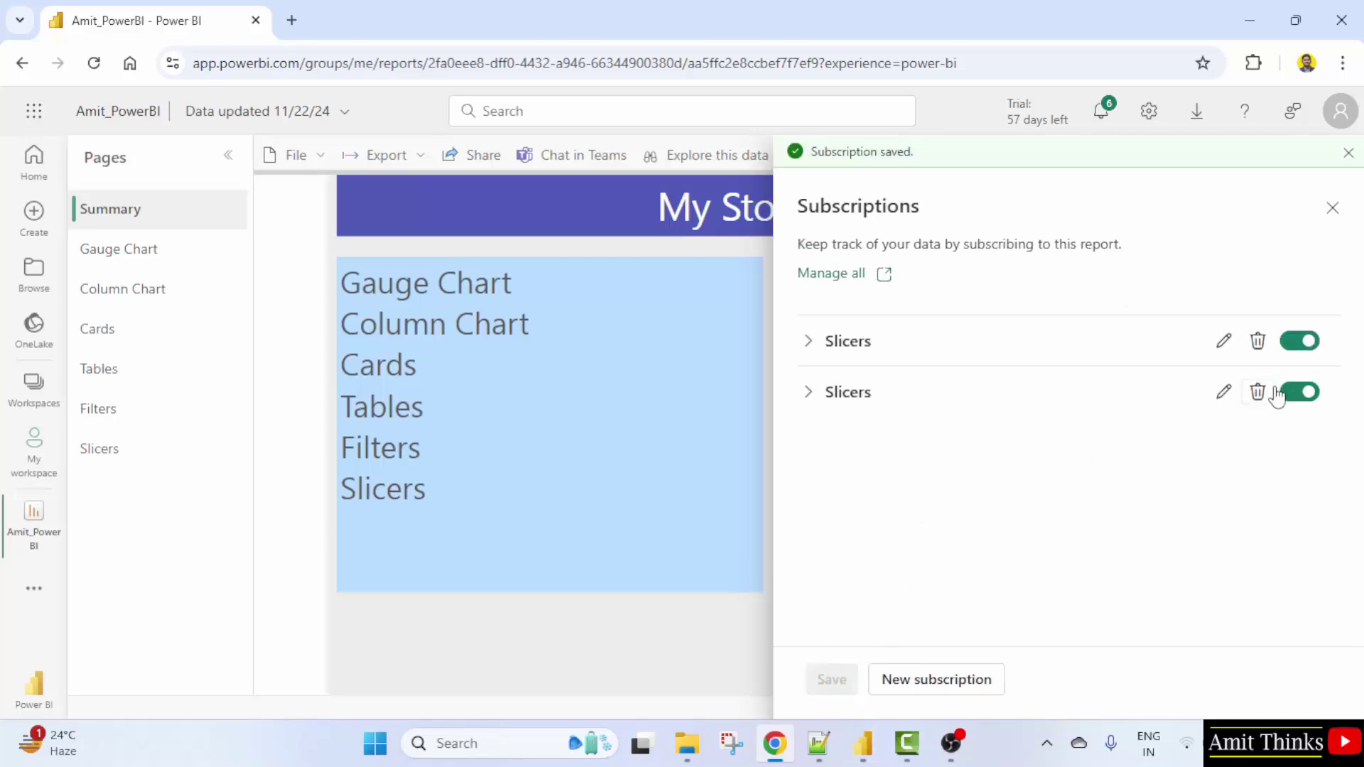
- Edit the second Slicers subscription and use Send now to email a test copy immediately
{"action": "left_click", "coordinate": [1223, 393]}
{"action": "scroll", "coordinate": [974, 503], "scroll_direction": "down", "scroll_amount": 6}
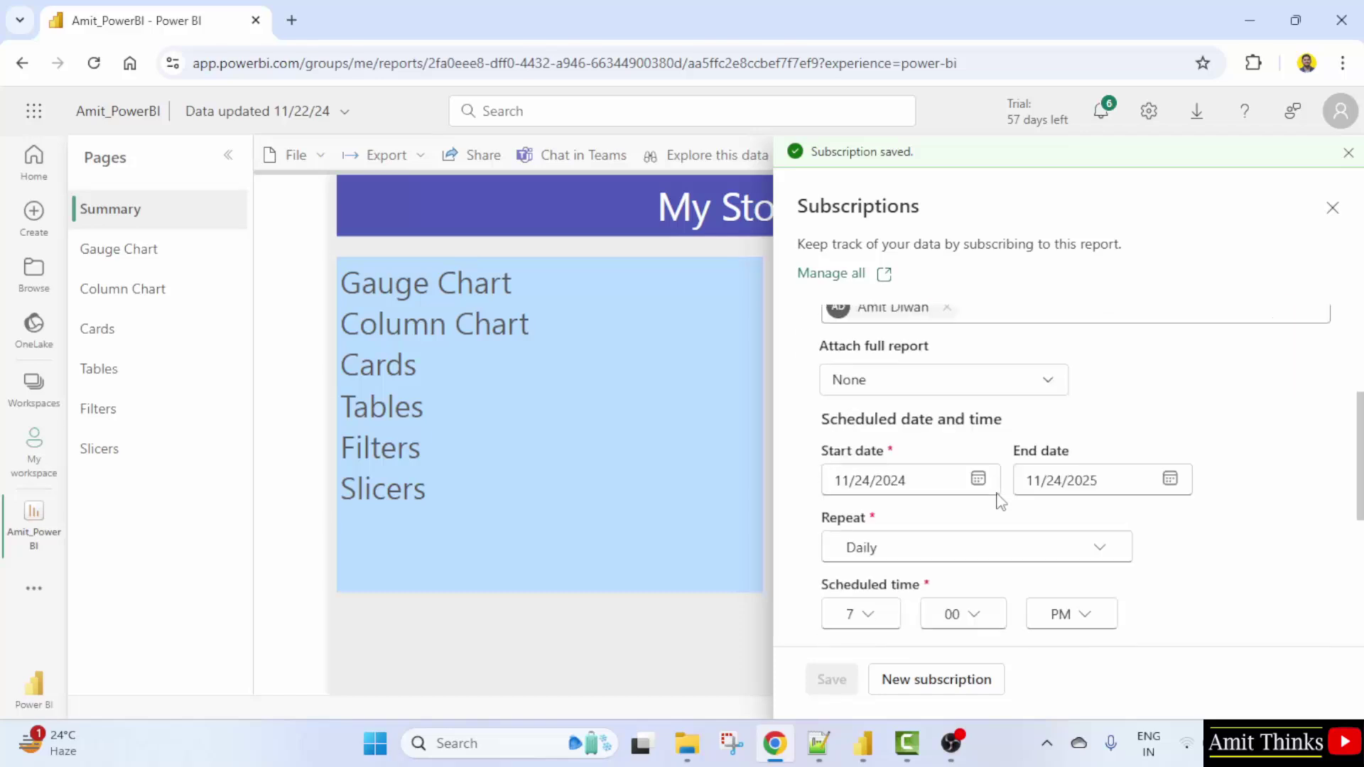
{"action": "scroll", "coordinate": [998, 492], "scroll_direction": "down", "scroll_amount": 1}
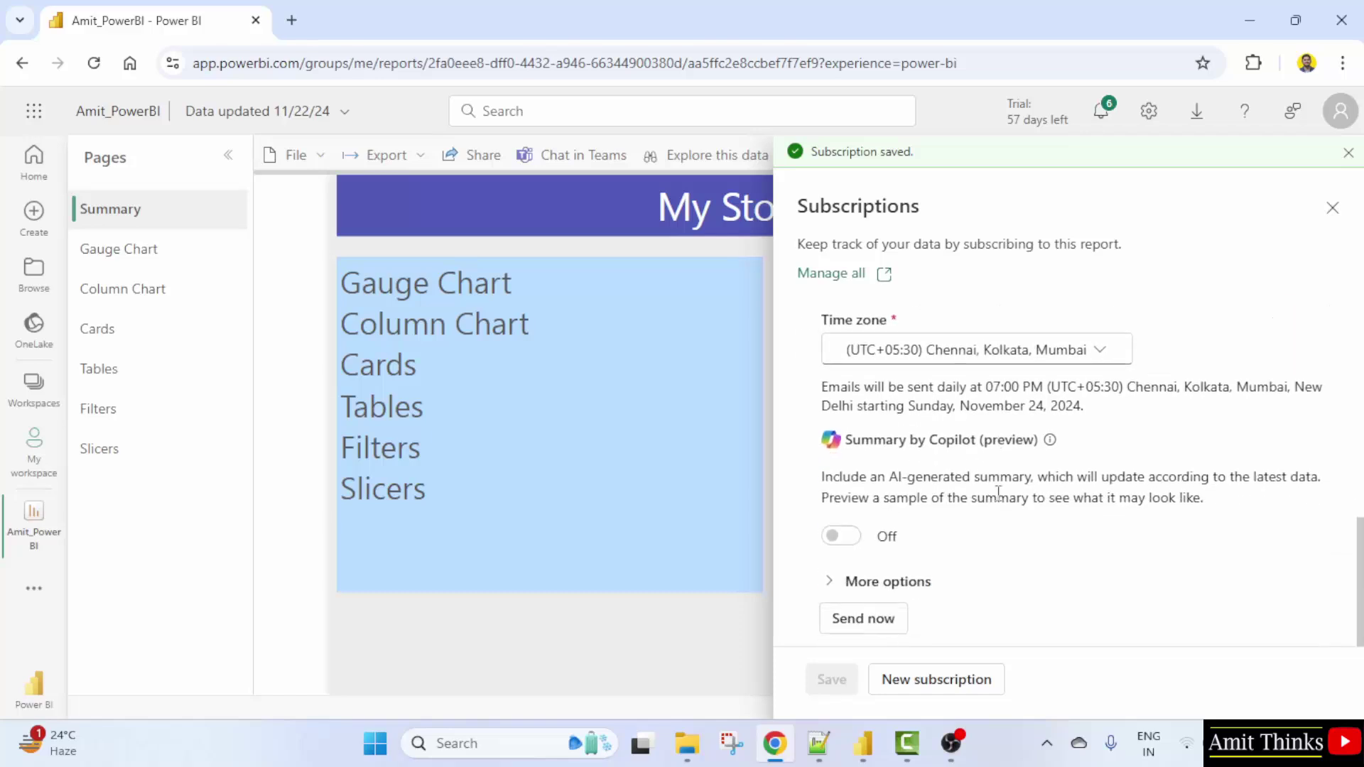
{"action": "scroll", "coordinate": [998, 493], "scroll_direction": "up", "scroll_amount": 5}
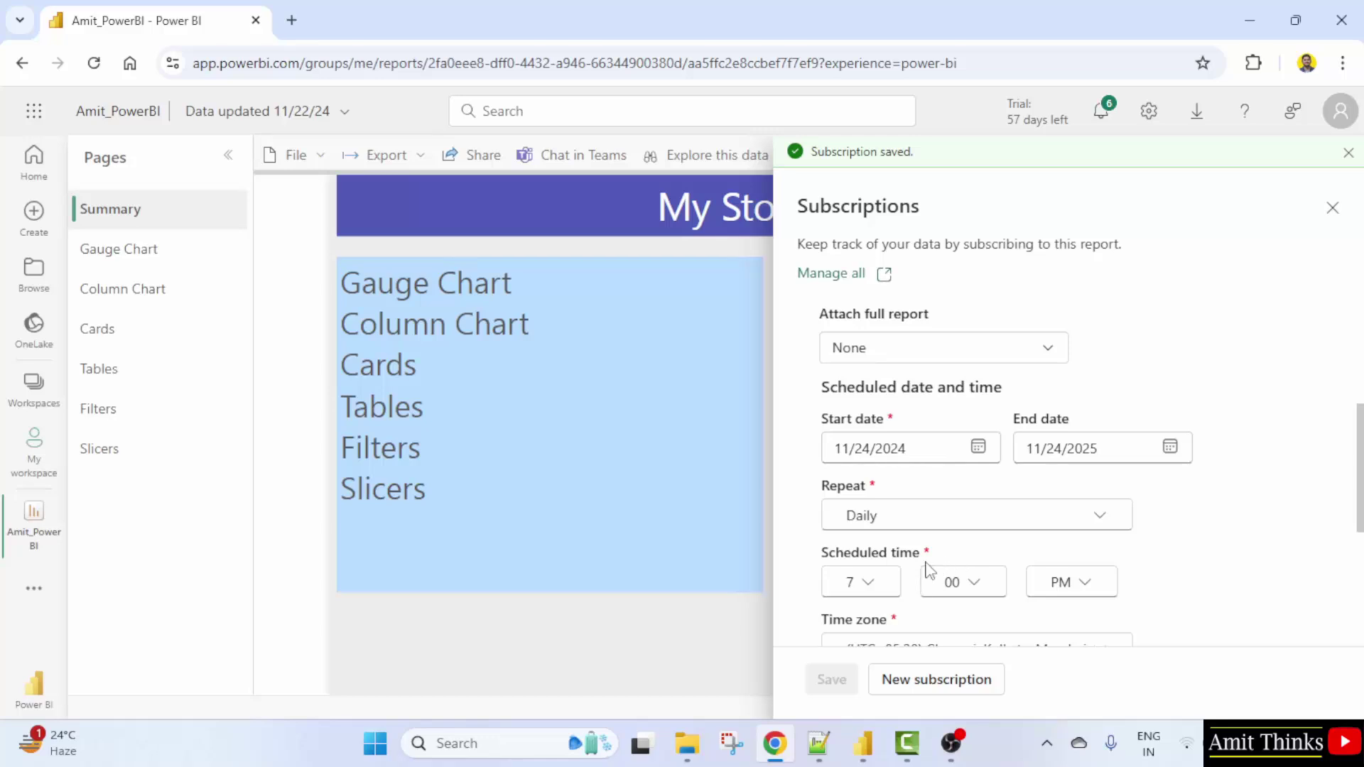
{"action": "scroll", "coordinate": [959, 505], "scroll_direction": "up", "scroll_amount": 1}
{"action": "scroll", "coordinate": [959, 502], "scroll_direction": "up", "scroll_amount": 1}
{"action": "scroll", "coordinate": [960, 501], "scroll_direction": "down", "scroll_amount": 5}
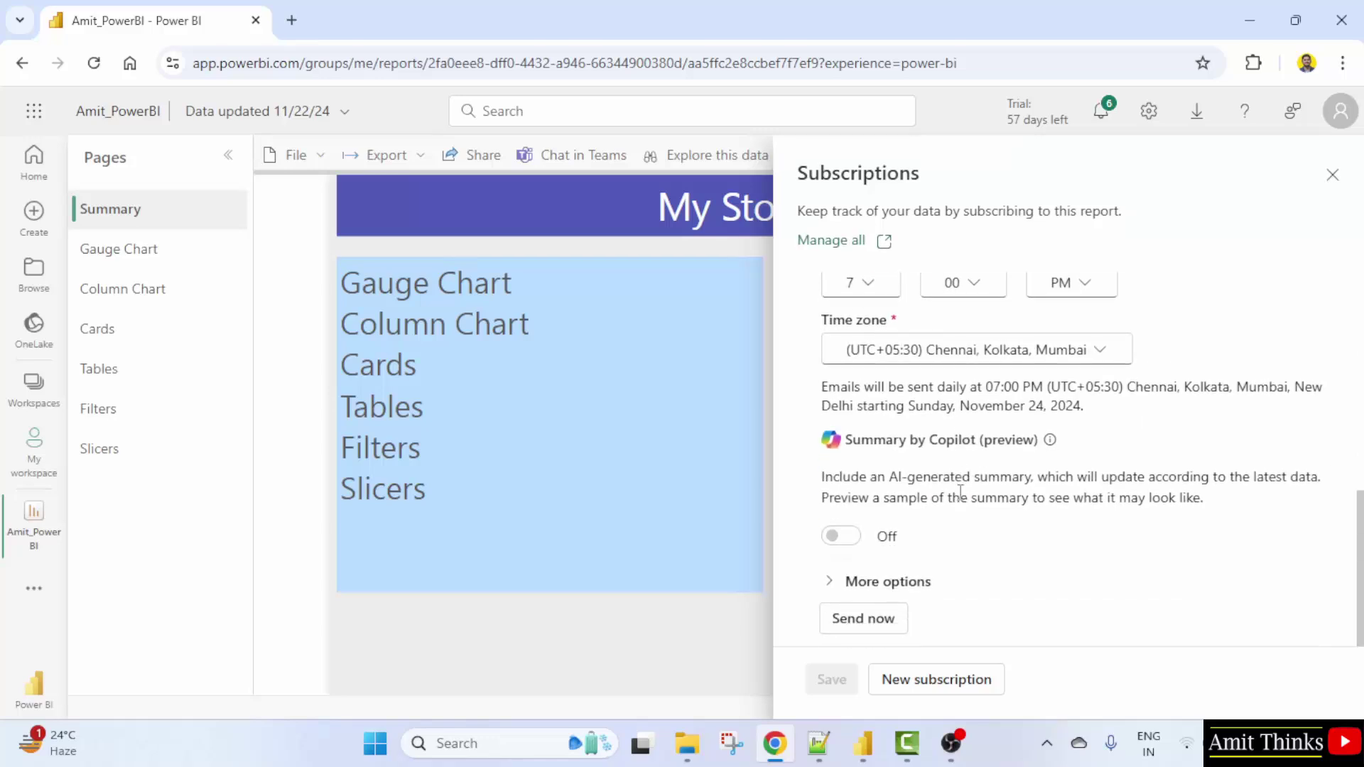
{"action": "scroll", "coordinate": [1009, 504], "scroll_direction": "up", "scroll_amount": 6}
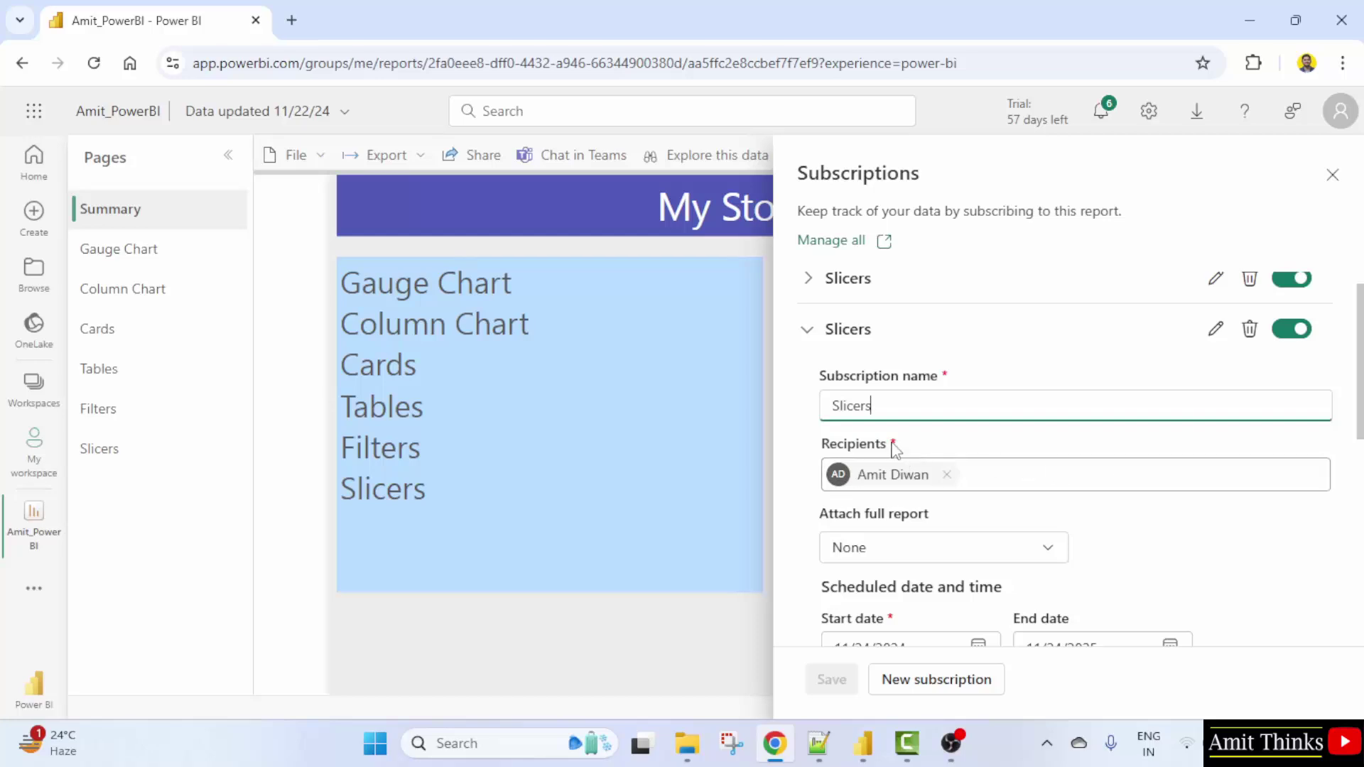
{"action": "scroll", "coordinate": [1059, 511], "scroll_direction": "down", "scroll_amount": 7}
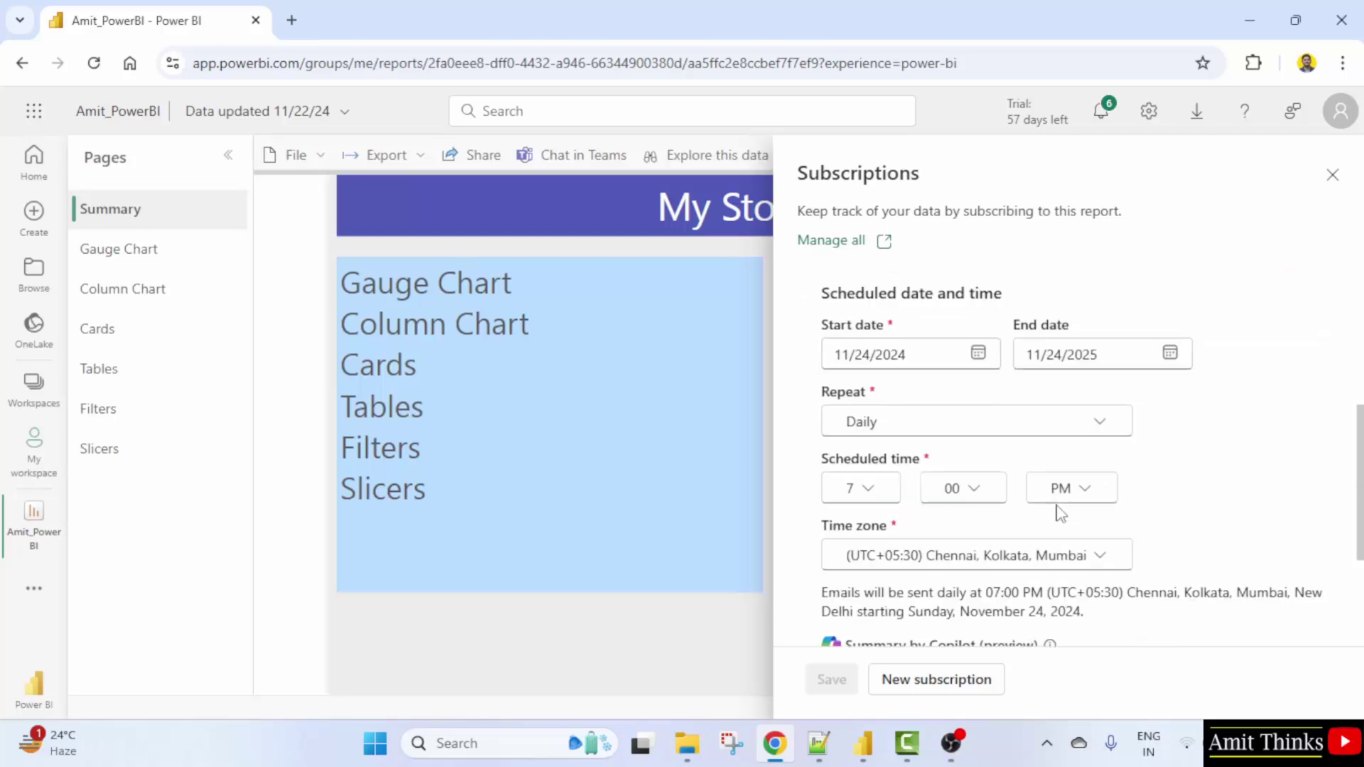
{"action": "left_click", "coordinate": [868, 624]}
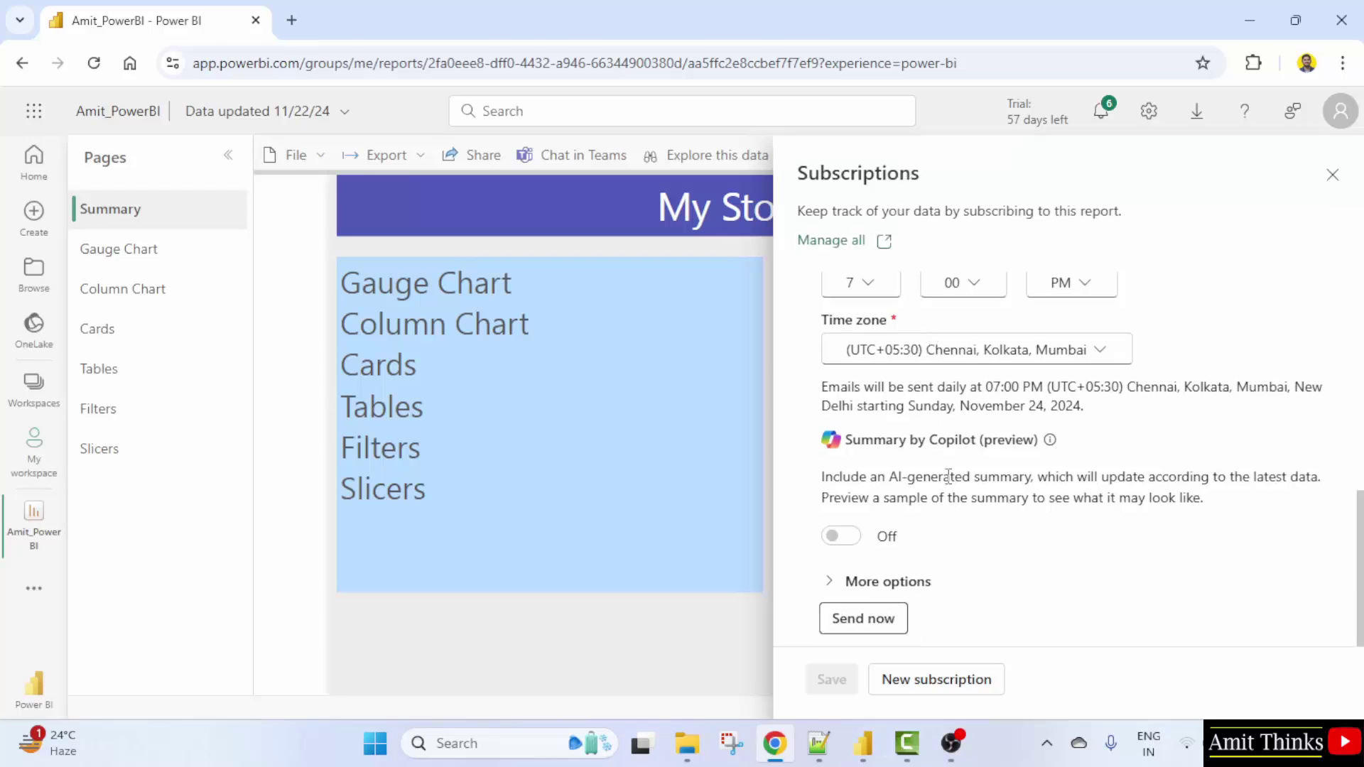
{"action": "scroll", "coordinate": [963, 544], "scroll_direction": "up", "scroll_amount": 2}
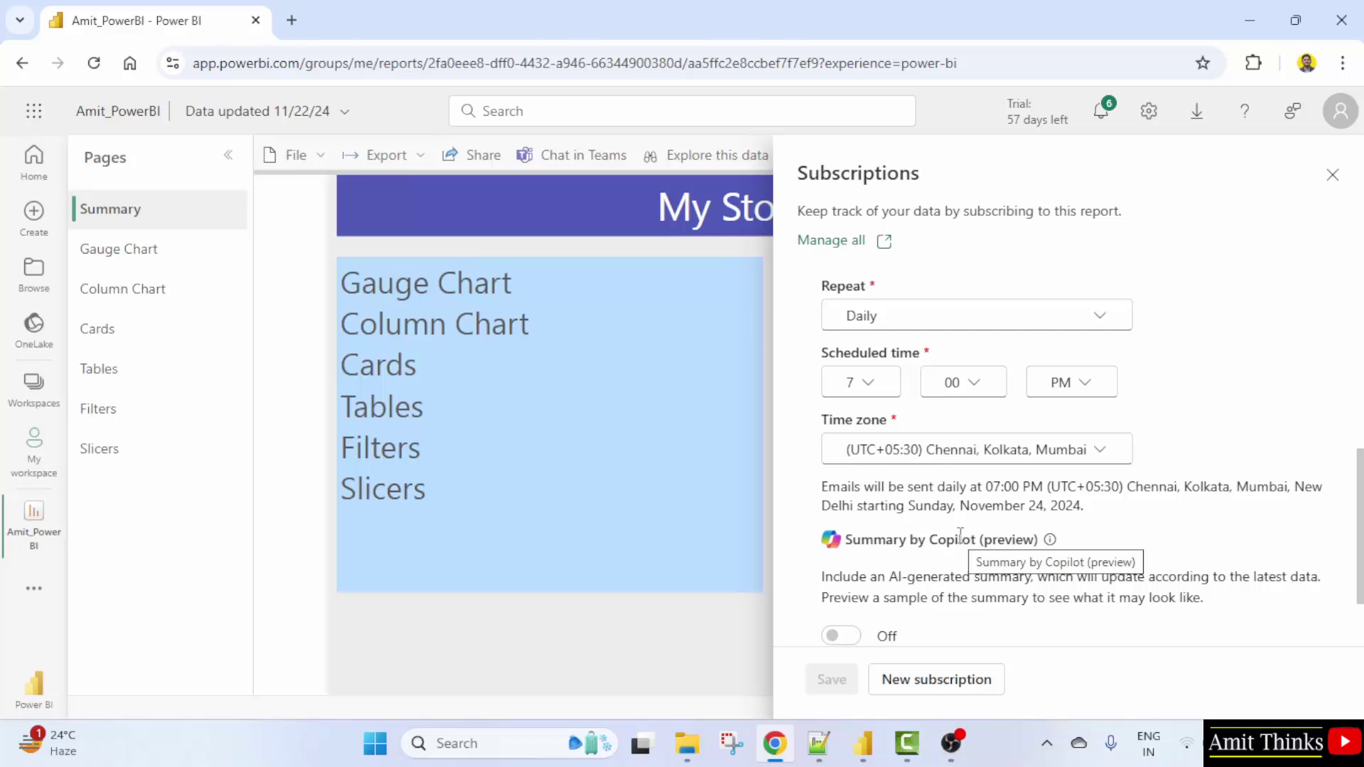
{"action": "scroll", "coordinate": [971, 533], "scroll_direction": "up", "scroll_amount": 5}
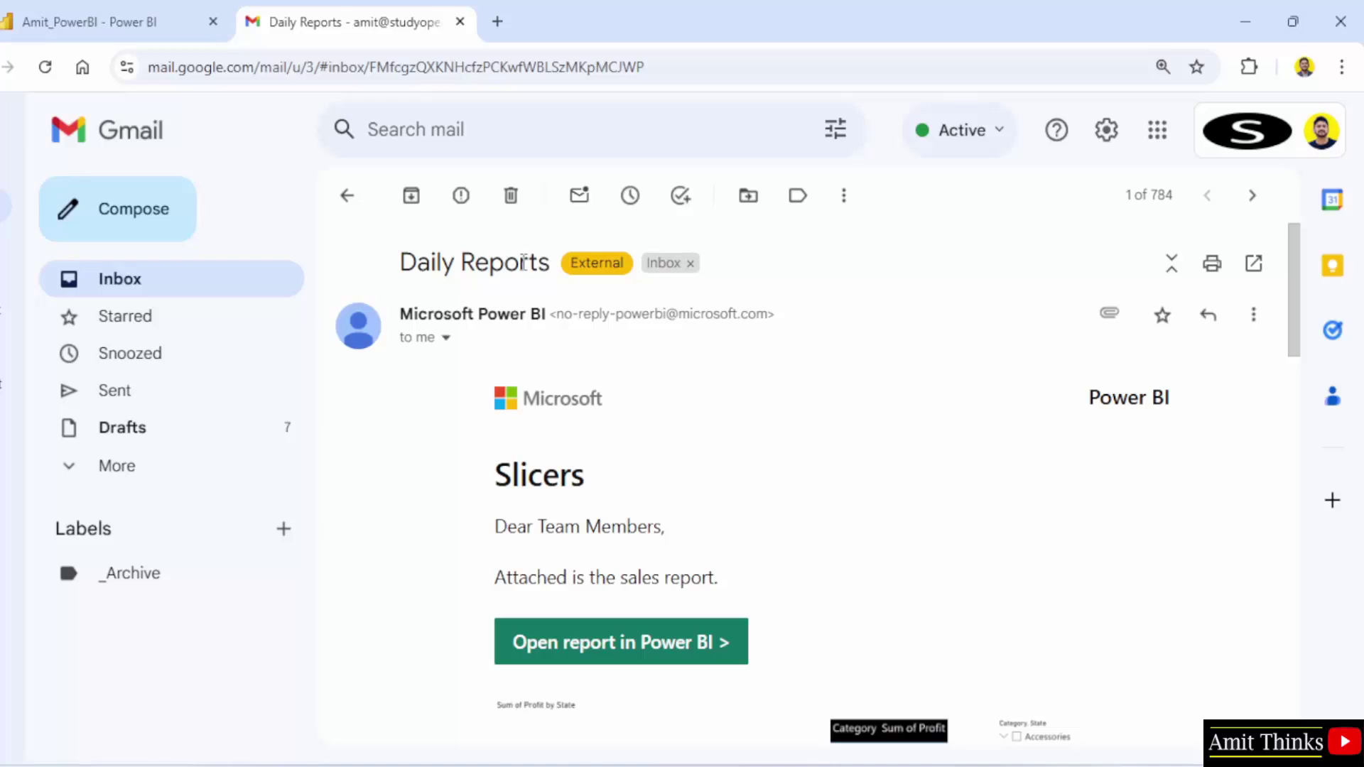
- Review the Daily Reports email's subject, sales-report greeting and embedded Slicers page snapshot
{"action": "left_click_drag", "start_coordinate": [402, 263], "coordinate": [553, 270]}
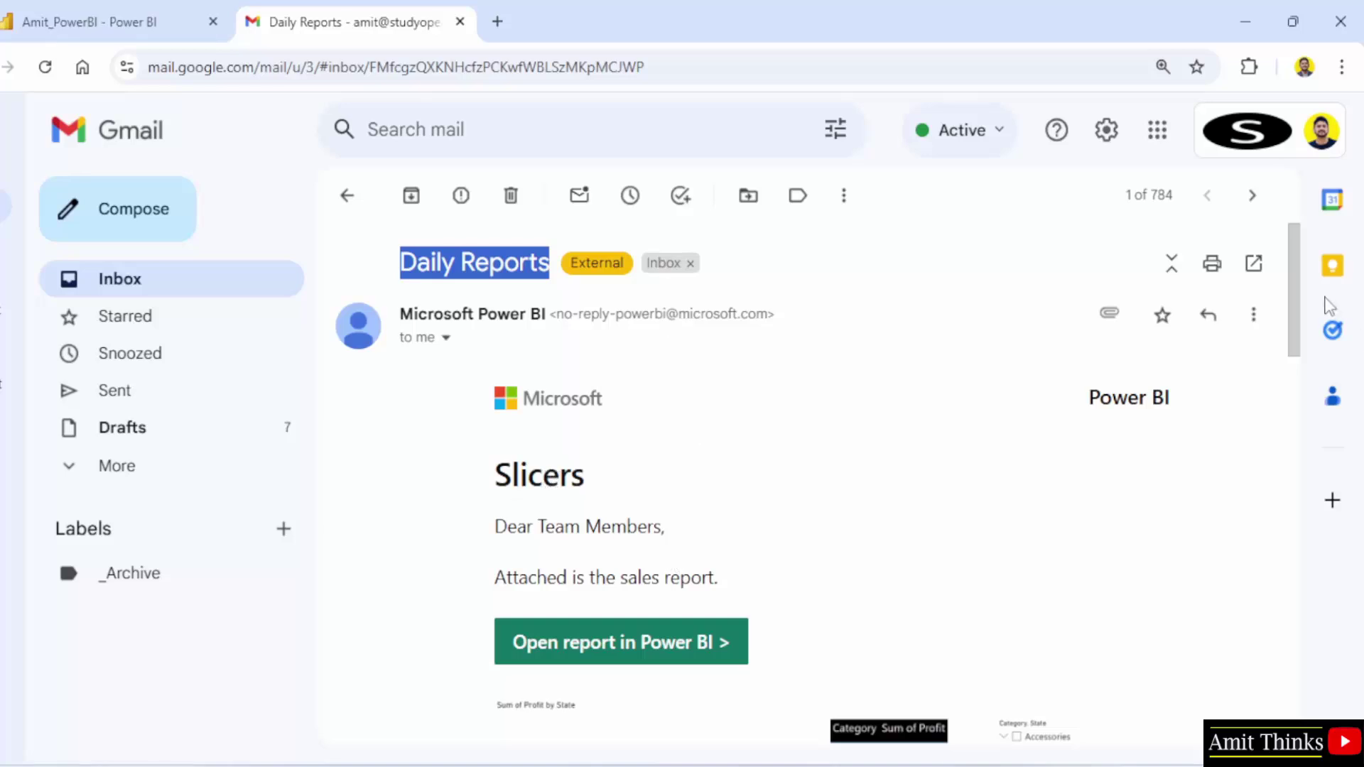
{"action": "left_click_drag", "start_coordinate": [1293, 274], "coordinate": [1291, 296]}
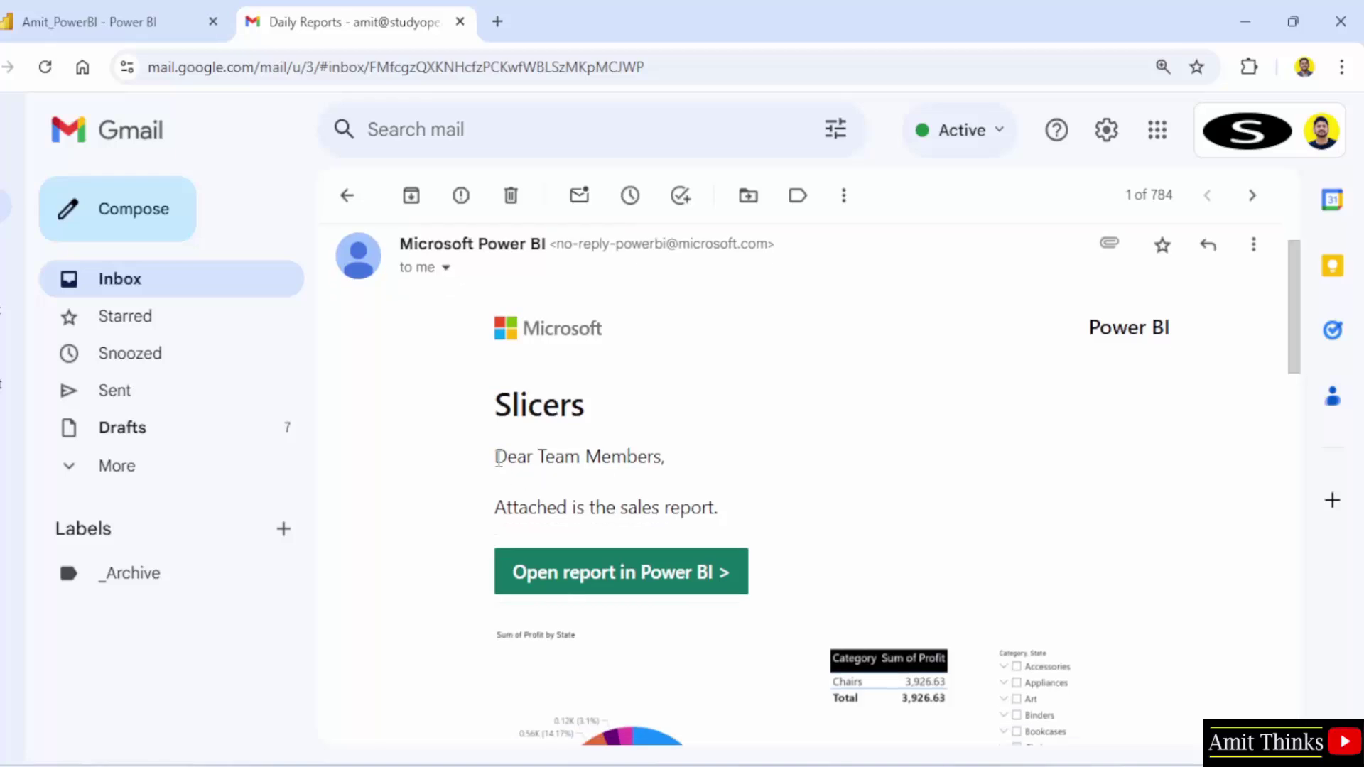
{"action": "left_click_drag", "start_coordinate": [498, 457], "coordinate": [734, 511]}
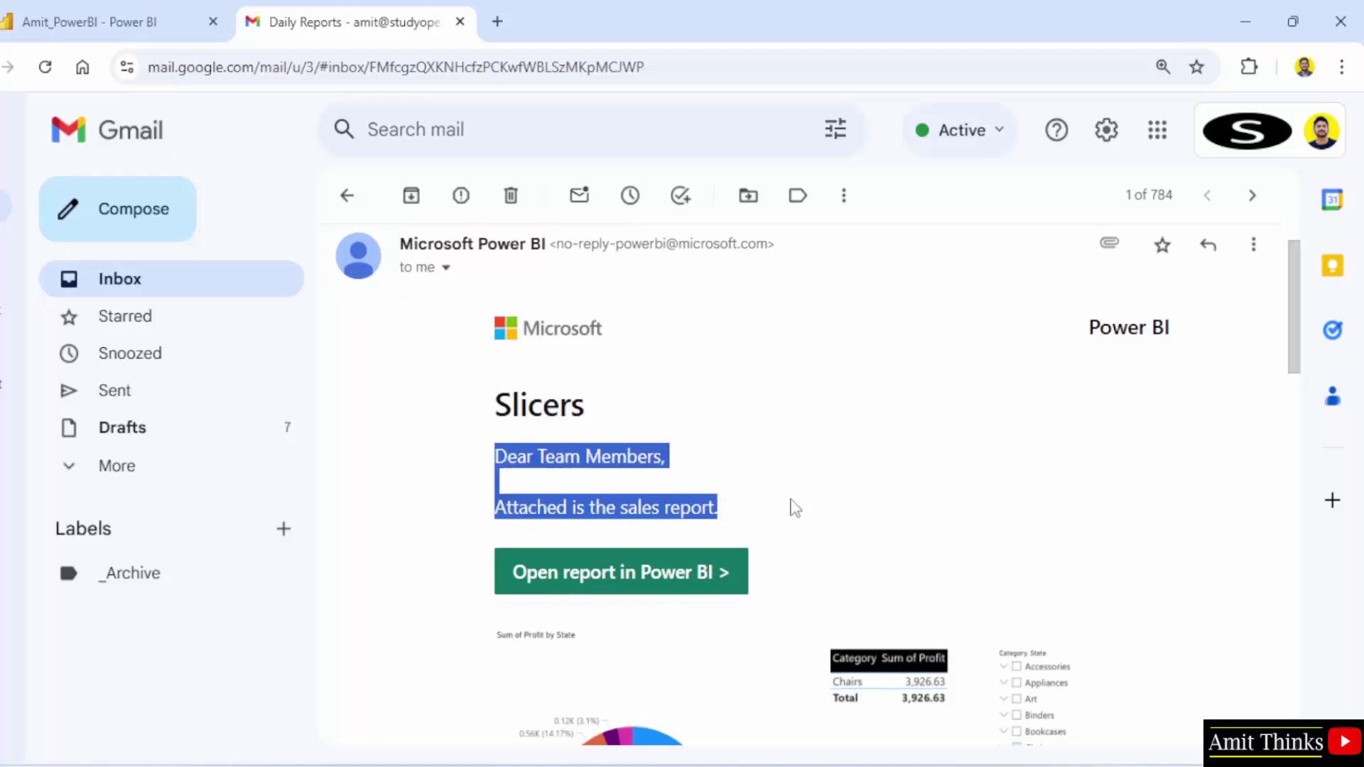
{"action": "scroll", "coordinate": [1299, 373], "scroll_direction": "down", "scroll_amount": 4}
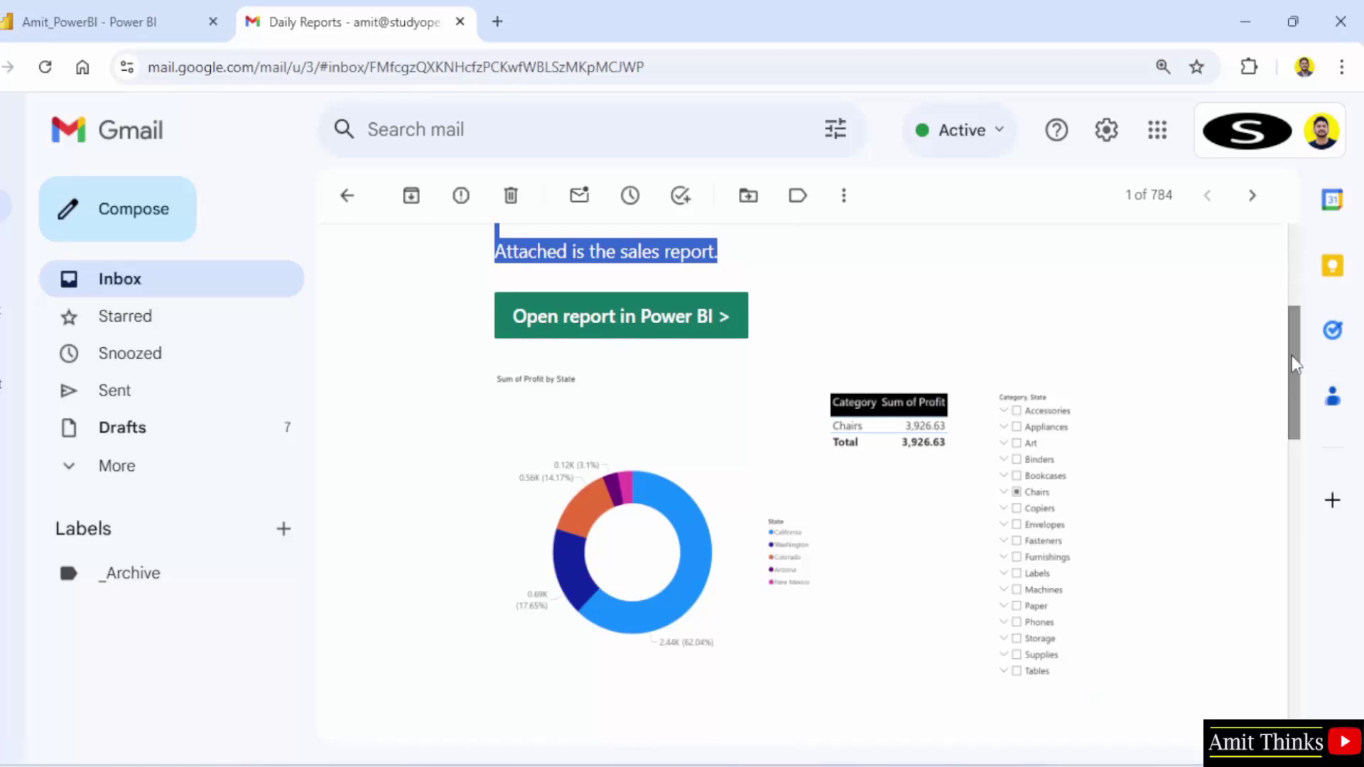
{"action": "left_click_drag", "start_coordinate": [1294, 360], "coordinate": [1299, 450]}
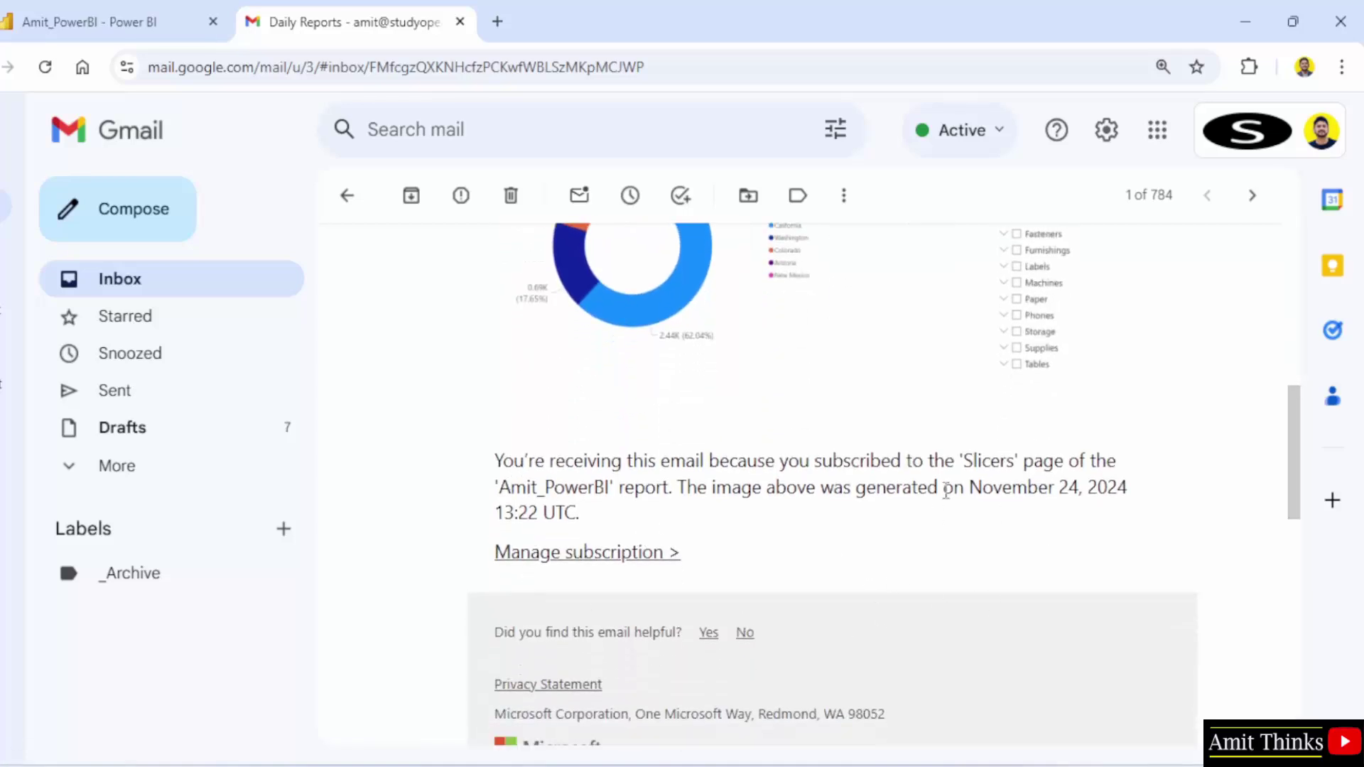
{"action": "scroll", "coordinate": [1290, 480], "scroll_direction": "up", "scroll_amount": 5}
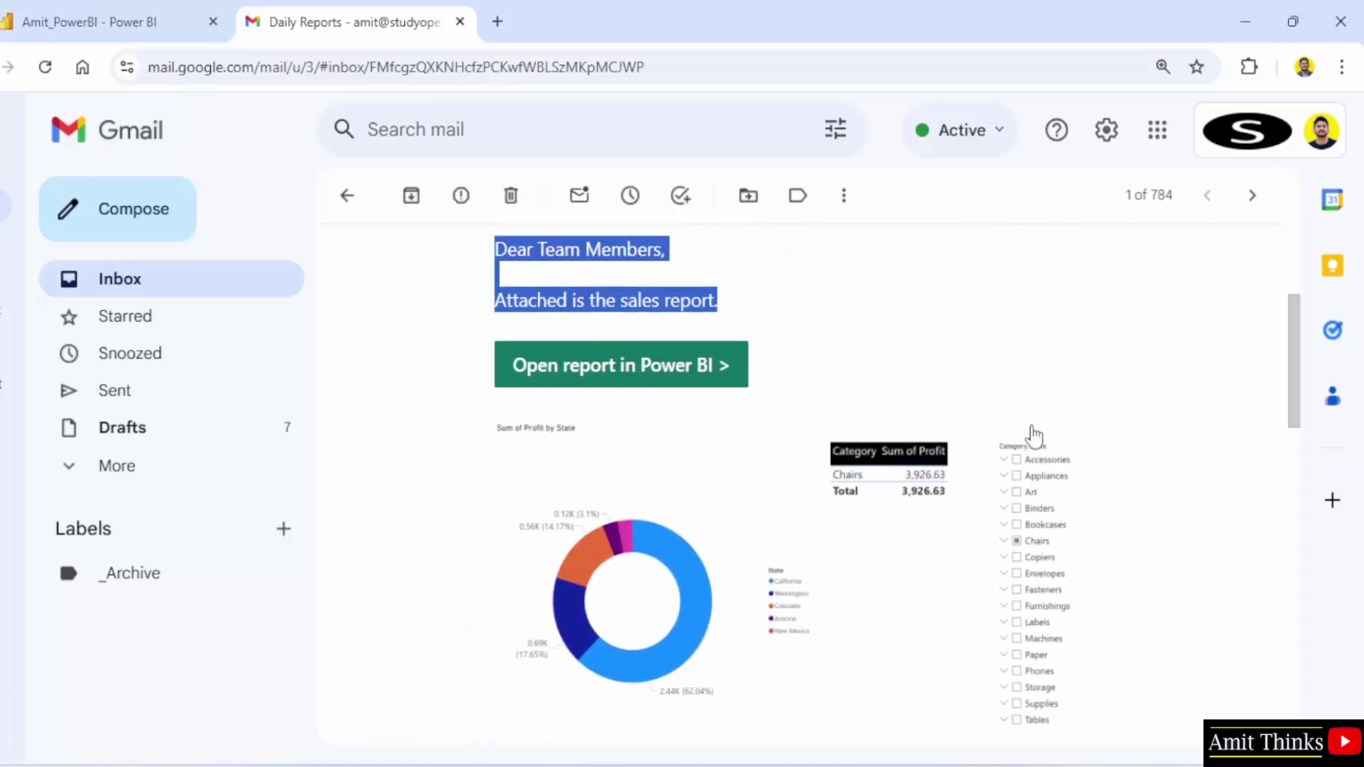
- Return to the Power BI report and reload its list of subscriptions
{"action": "left_click", "coordinate": [106, 20]}
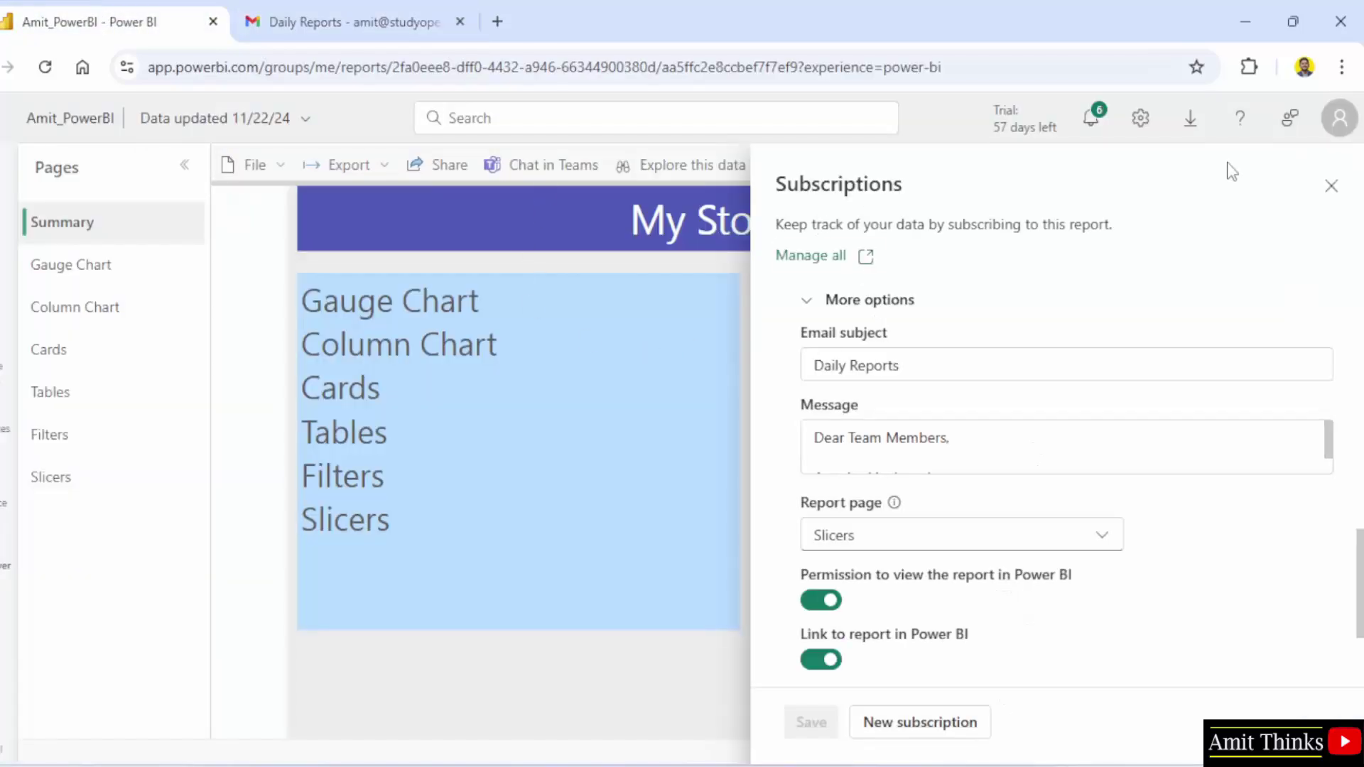
{"action": "left_click", "coordinate": [1331, 186]}
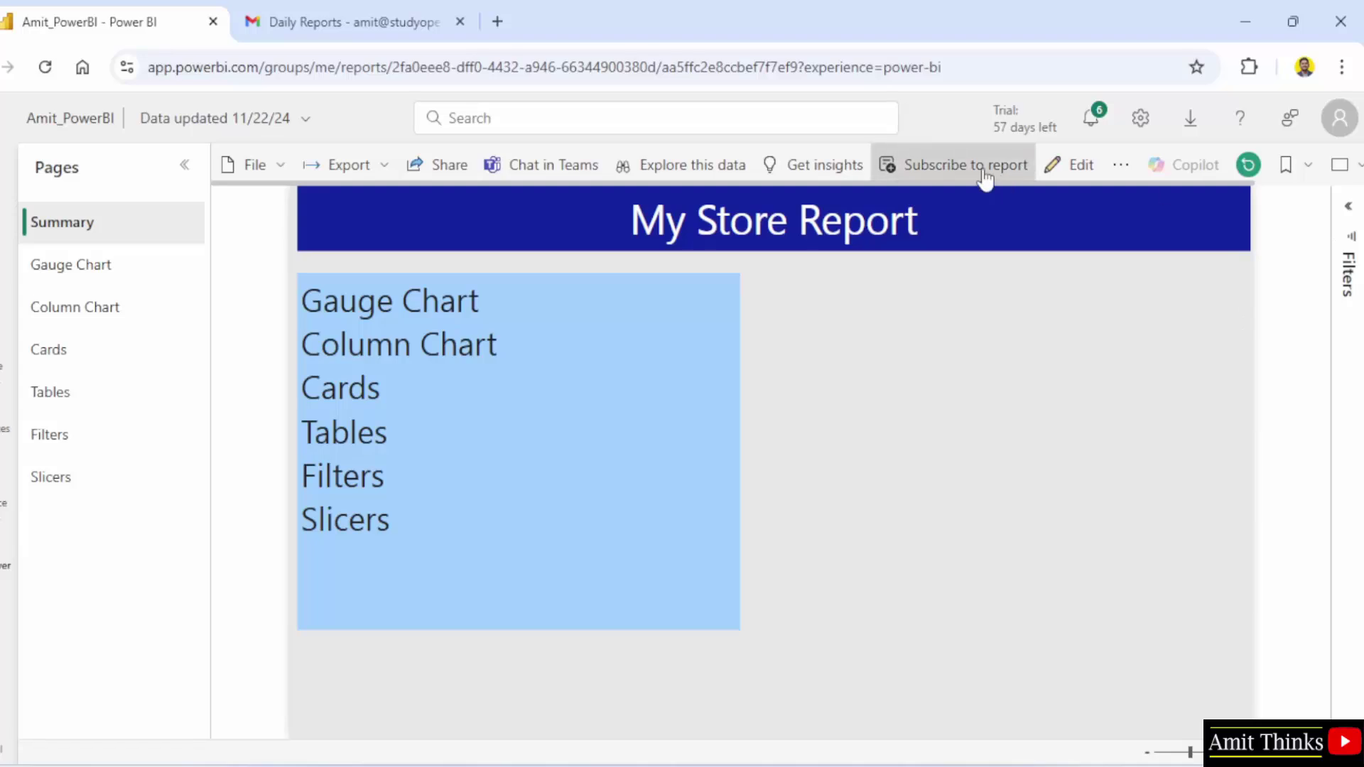
{"action": "left_click", "coordinate": [985, 167]}
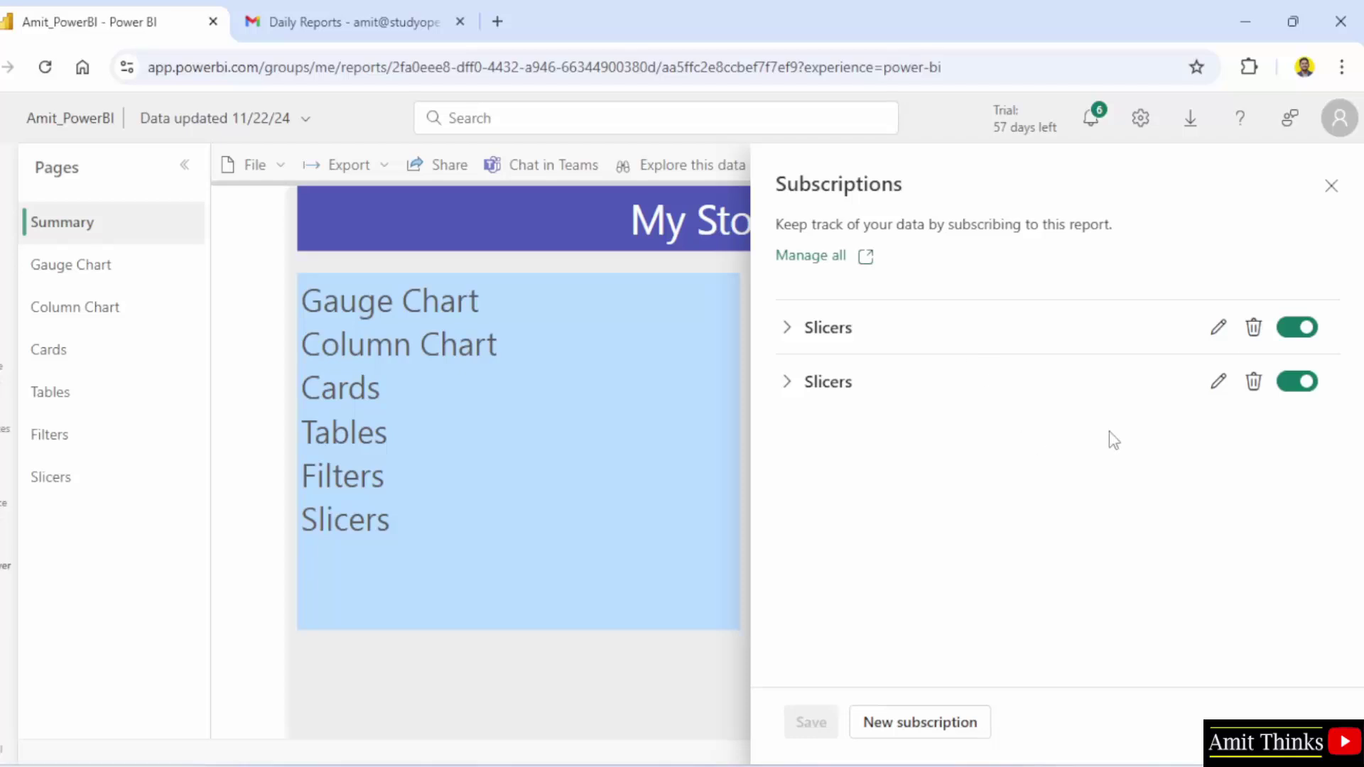
- Edit the second Slicers subscription, keeping its schedule repeating Daily
{"action": "left_click", "coordinate": [1218, 381]}
{"action": "scroll", "coordinate": [1130, 590], "scroll_direction": "down", "scroll_amount": 5}
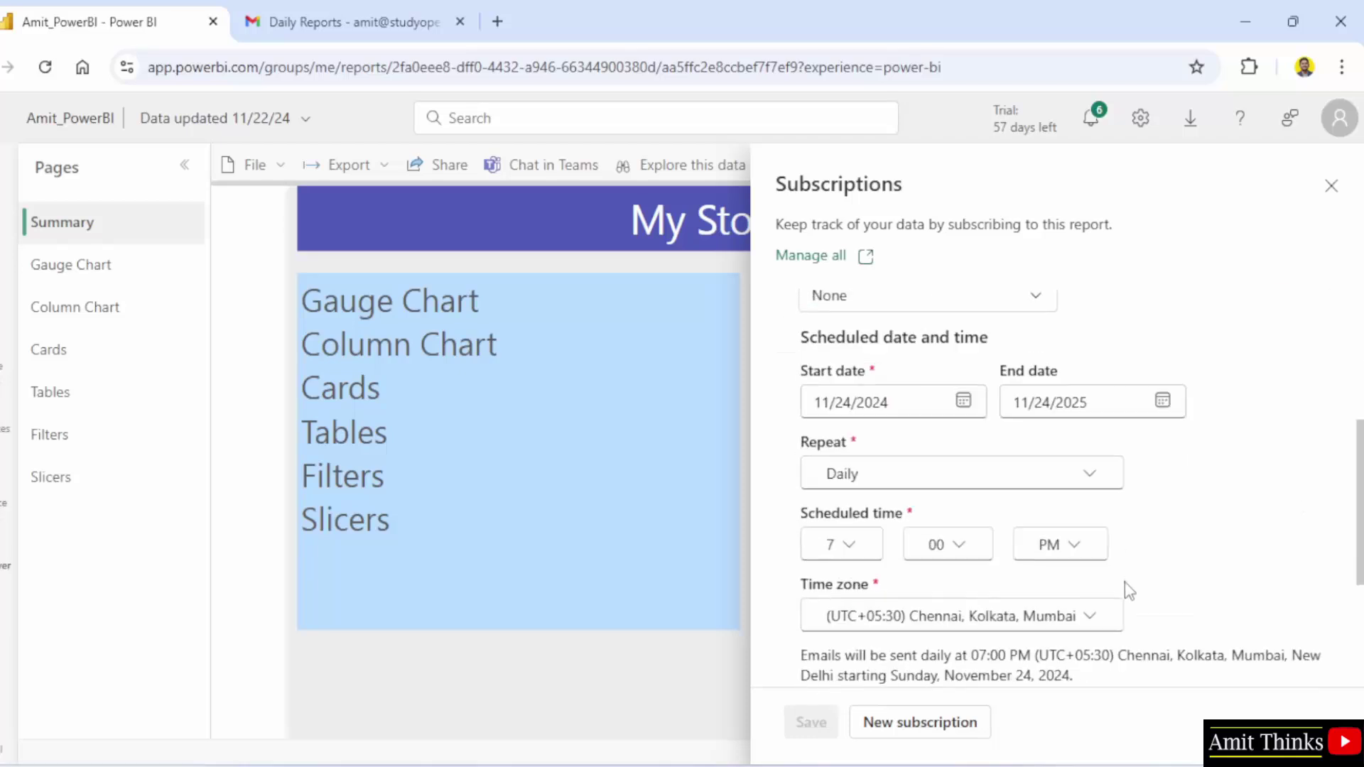
{"action": "left_click", "coordinate": [1034, 483]}
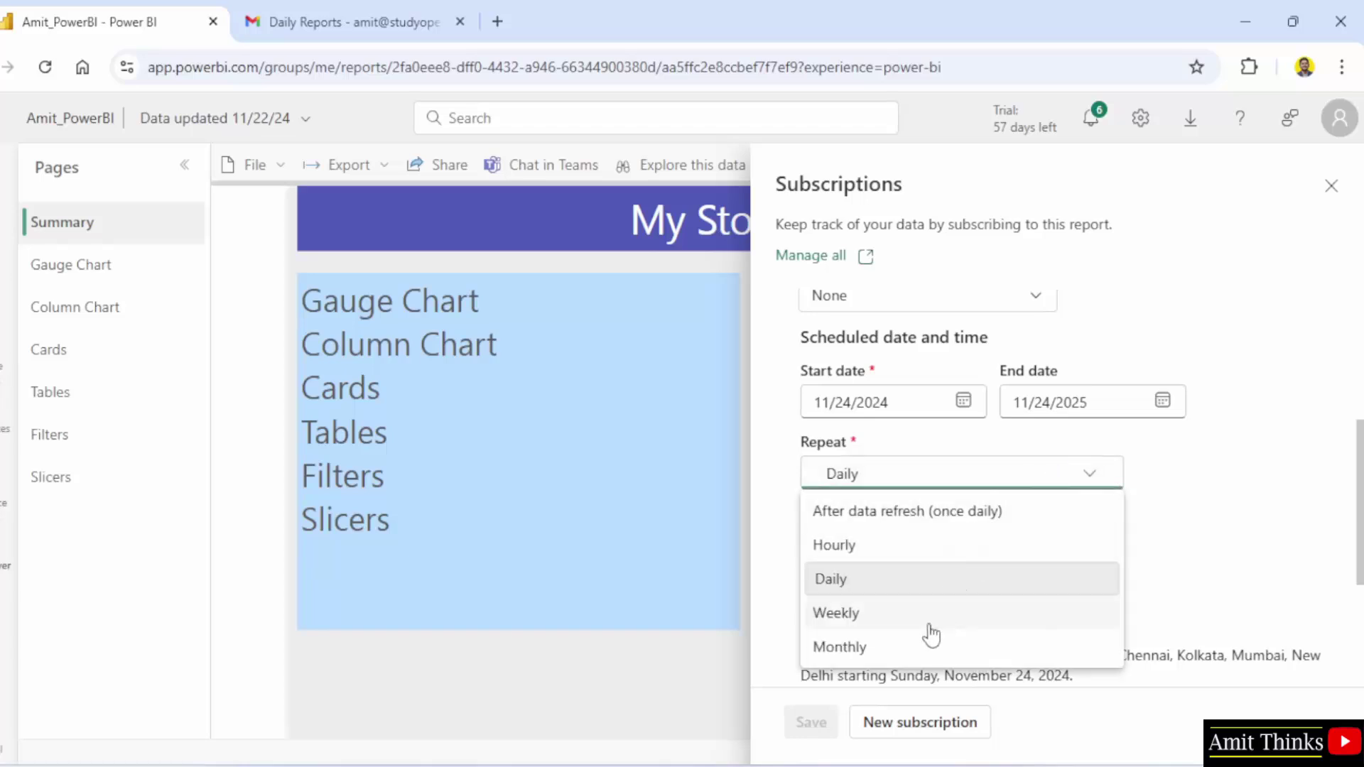
{"action": "left_click", "coordinate": [1166, 469]}
{"action": "scroll", "coordinate": [1167, 469], "scroll_direction": "up", "scroll_amount": 5}
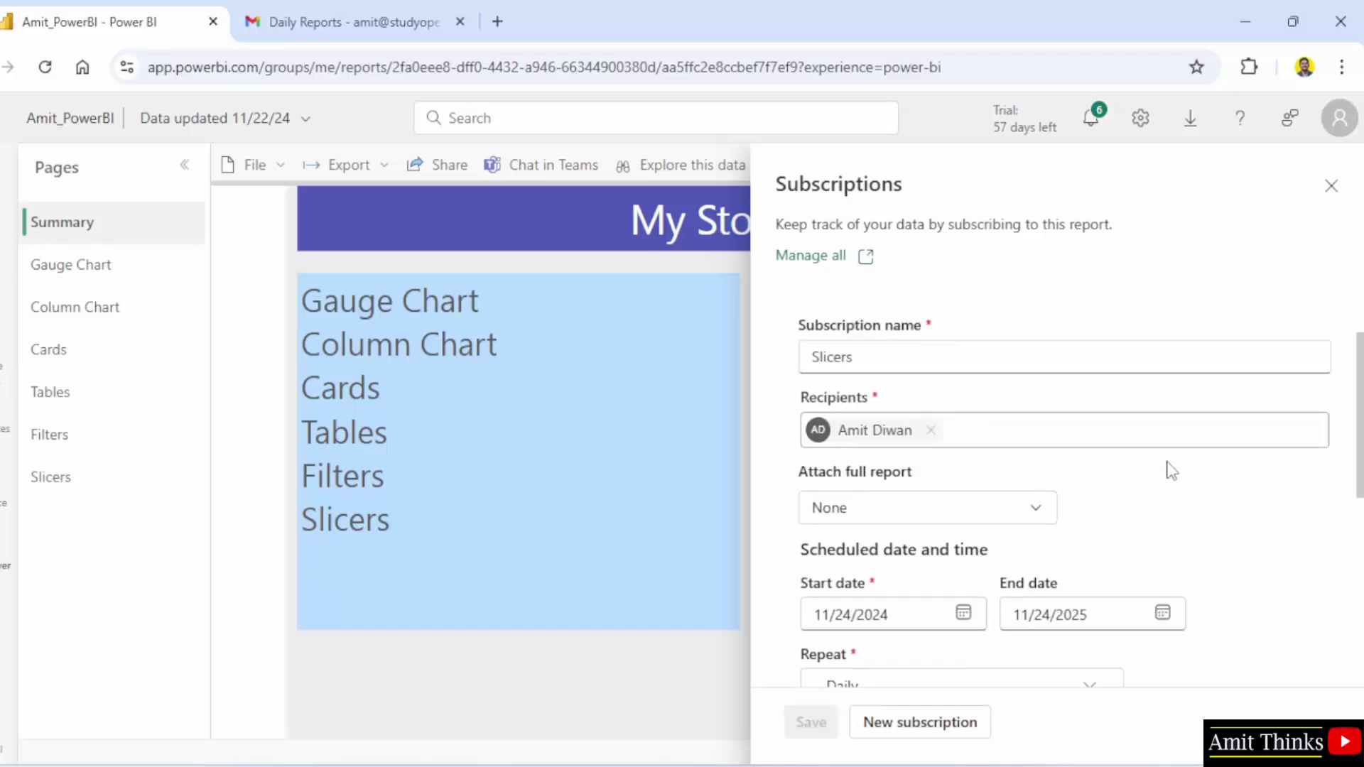